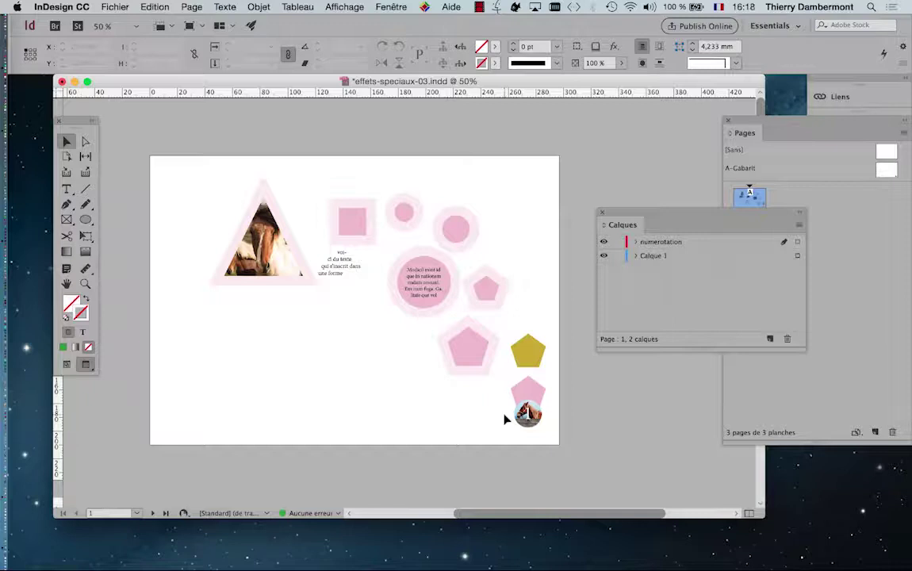
- Reposition the floating Calques and Pages panels over the document so the layer list and page thumbnails are side by side
drag(669, 217, 552, 132)
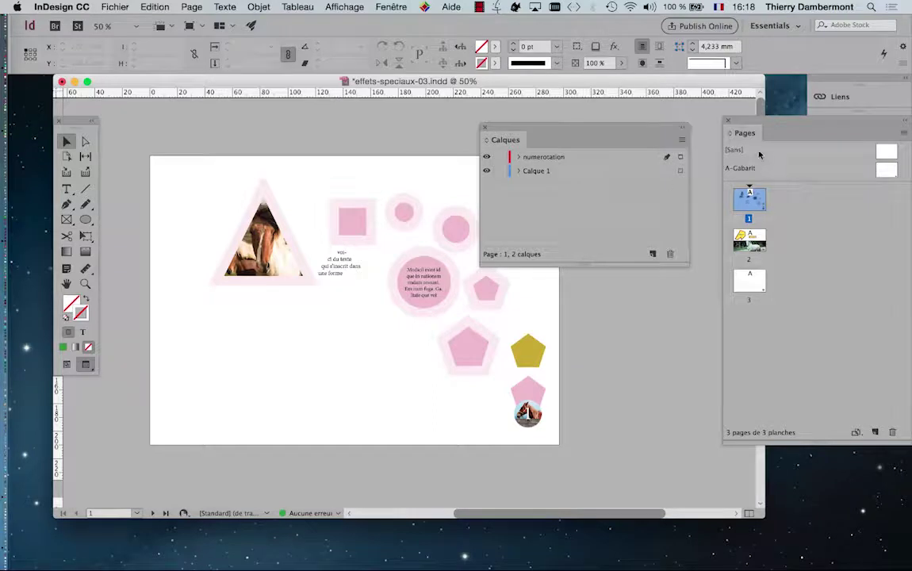
drag(767, 125, 187, 120)
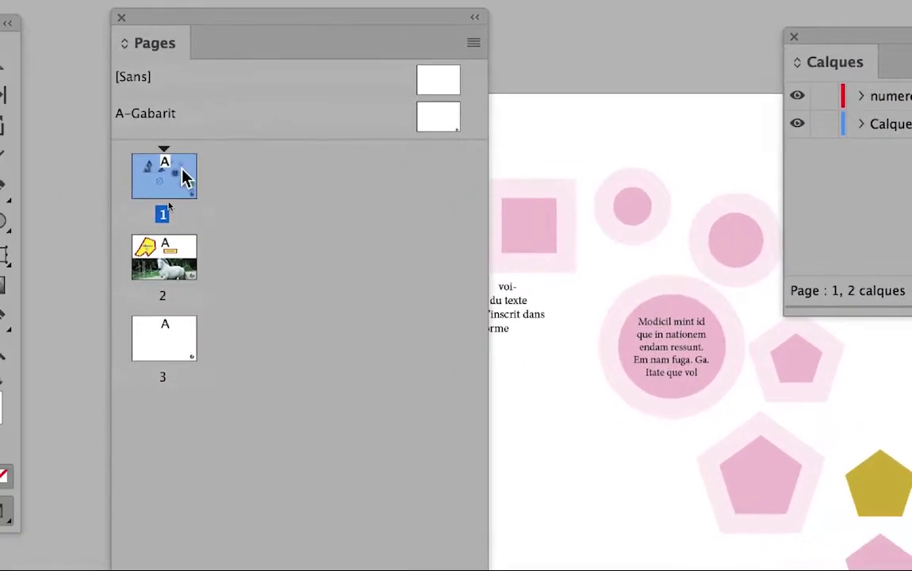
drag(176, 176, 177, 175)
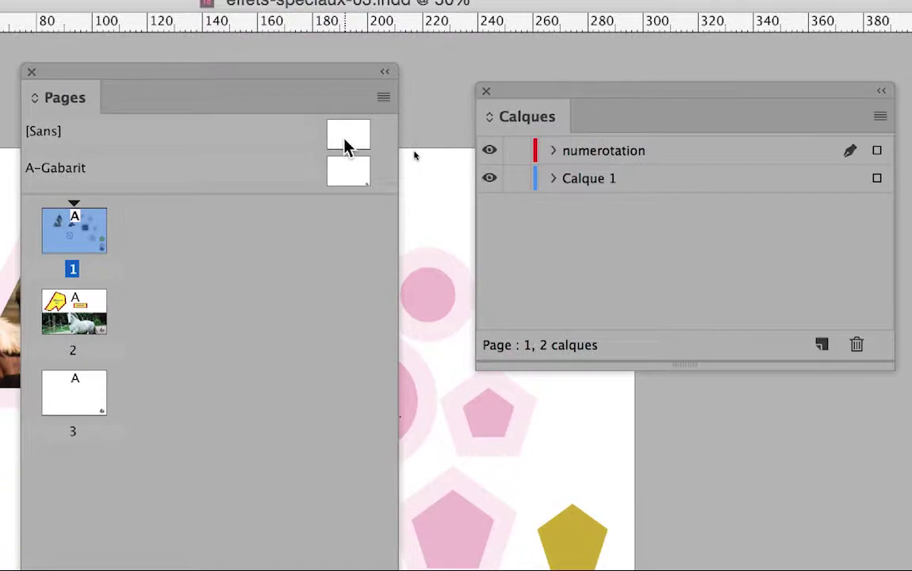
drag(492, 149, 491, 149)
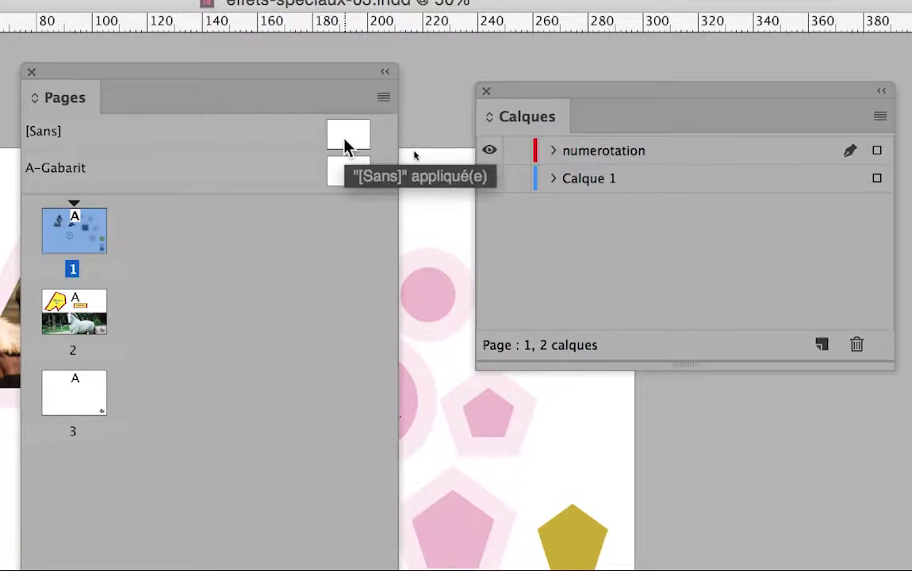
drag(345, 145, 342, 147)
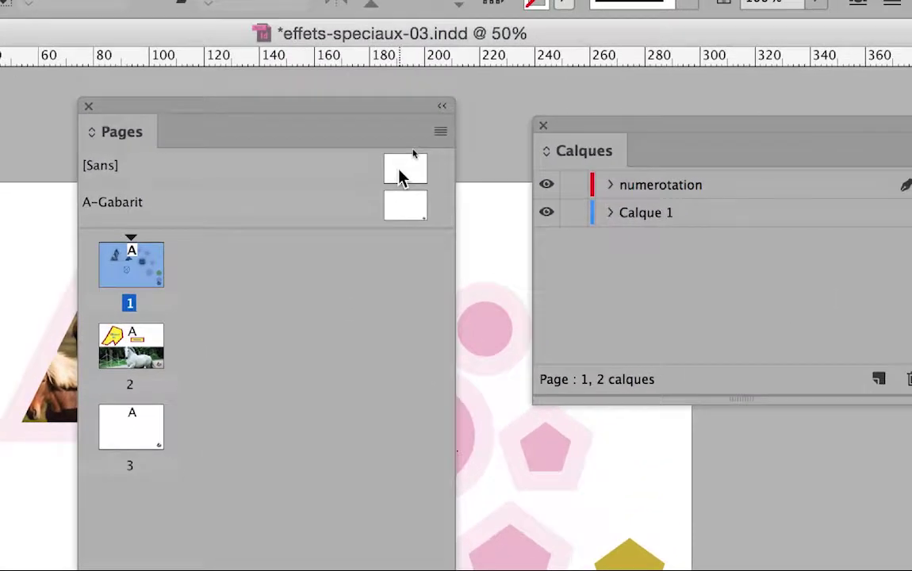
drag(441, 95, 383, 104)
- Apply the [Sans] master to page 1, and reapply the A-Gabarit master to the same page
drag(377, 169, 171, 256)
drag(306, 202, 303, 198)
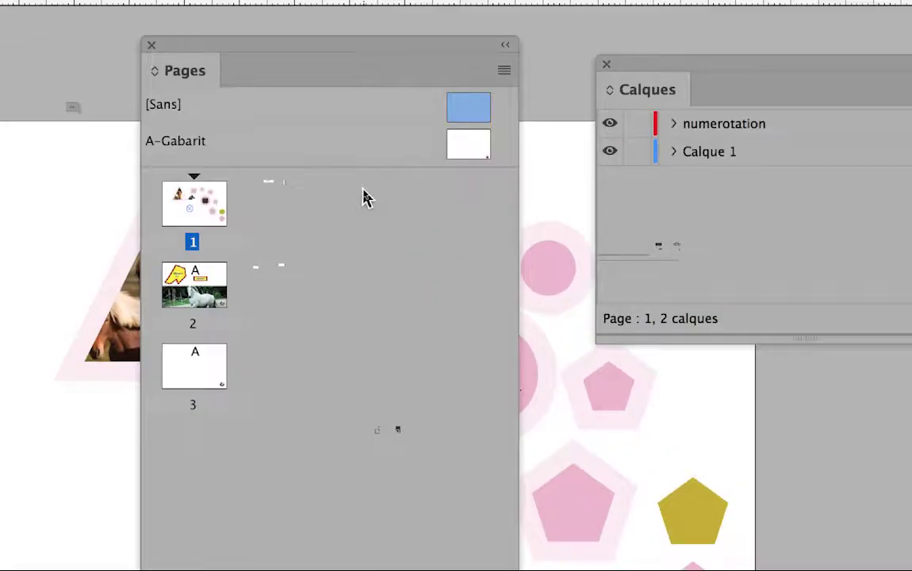
drag(464, 144, 199, 215)
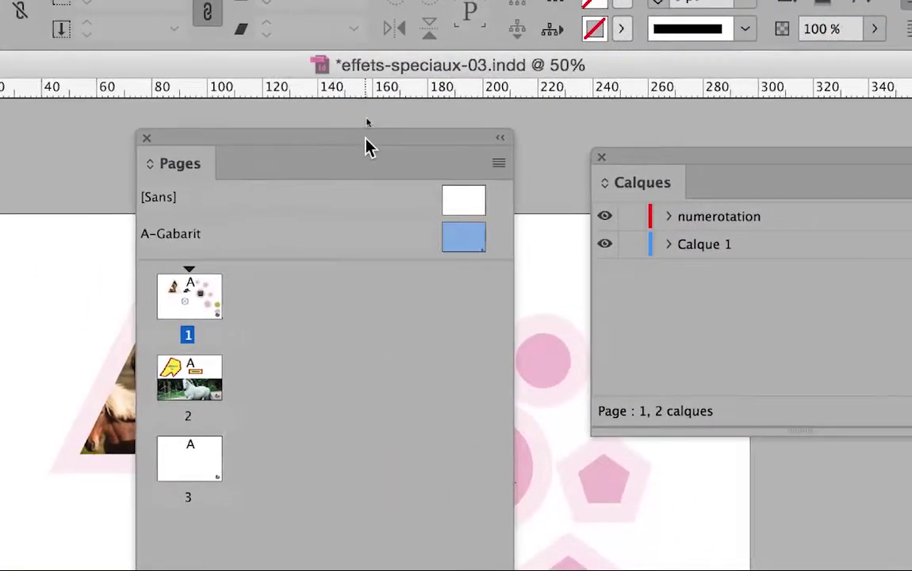
drag(367, 147, 85, 125)
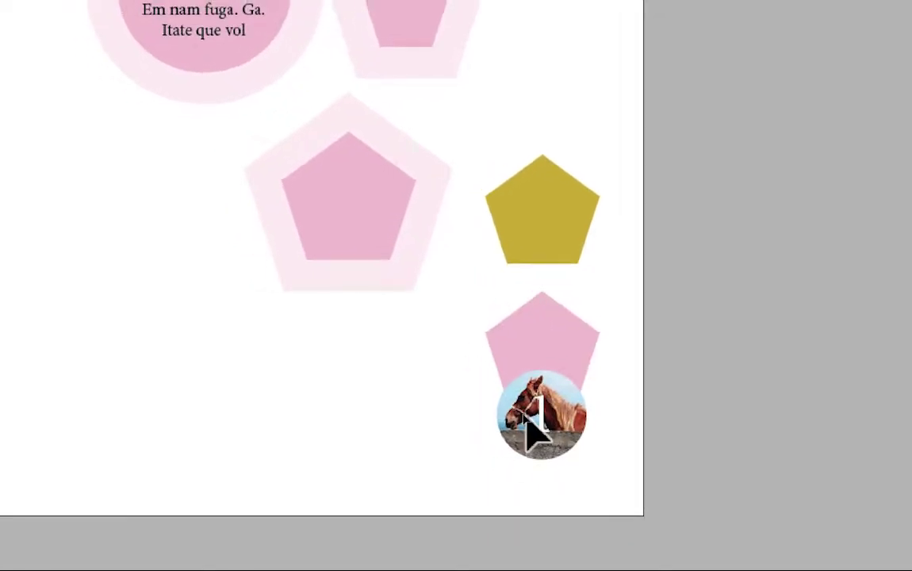
- Detach the round horse page-number badge from the master on page 1 and delete it from that page
click(533, 433)
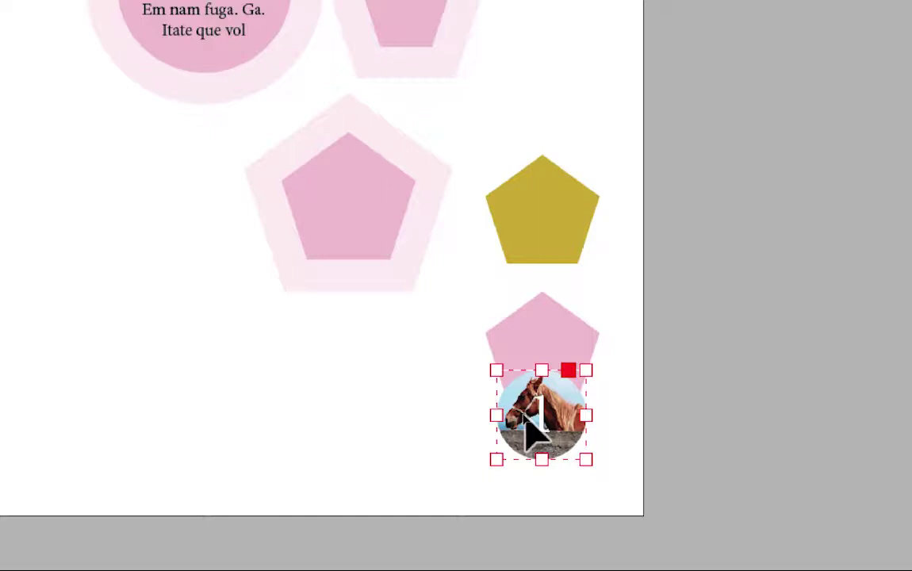
drag(526, 421, 333, 428)
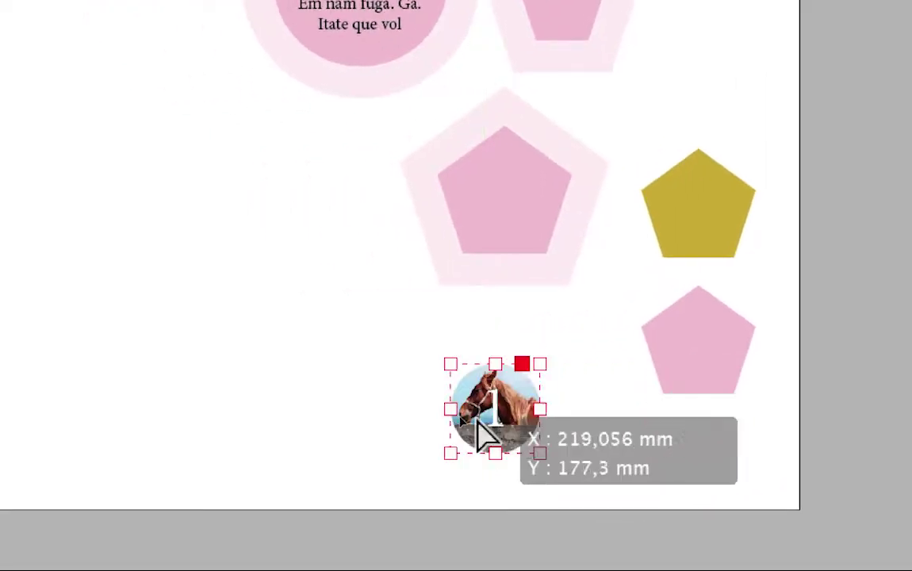
key(Delete)
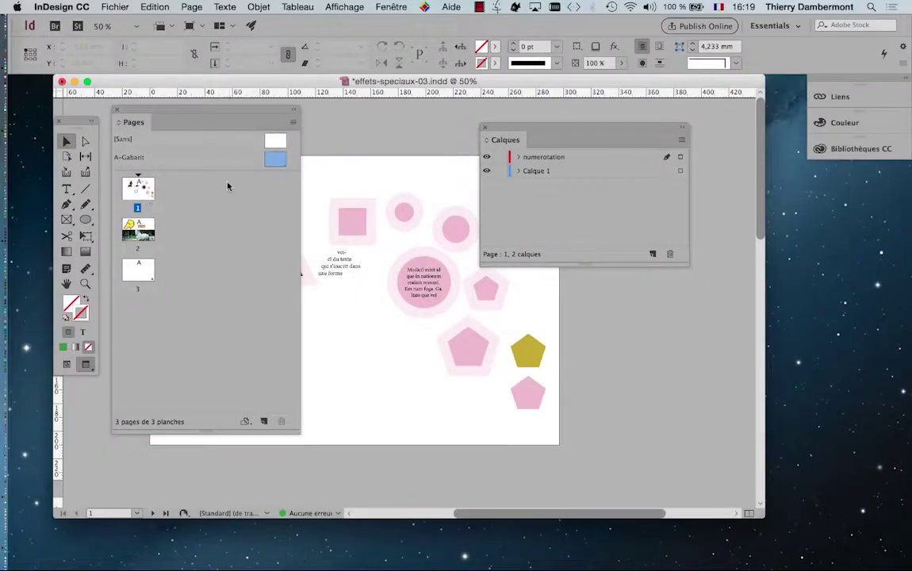
- On the A-Gabarit master, draw a rectangular frame about 43 × 244.5 mm overlapping the page's left edge from top to bottom
drag(551, 135, 390, 468)
drag(187, 113, 680, 139)
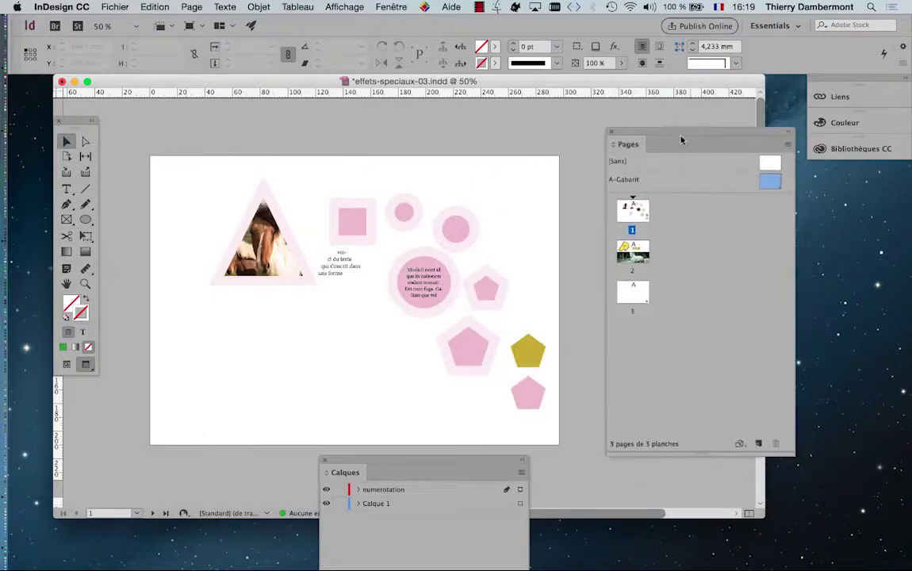
double_click(770, 182)
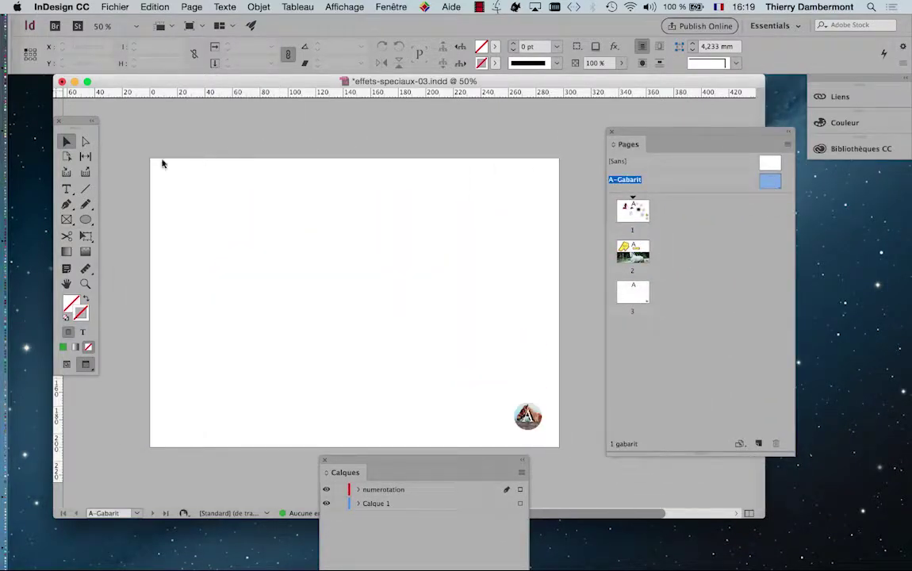
click(67, 221)
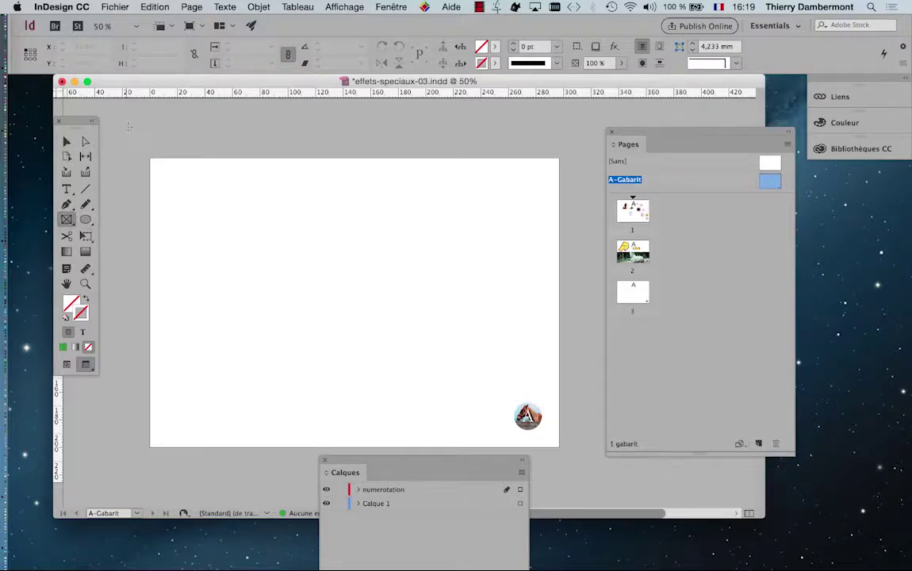
mouse_move(134, 132)
mouse_down()
mouse_move(191, 397)
mouse_move(194, 469)
mouse_up()
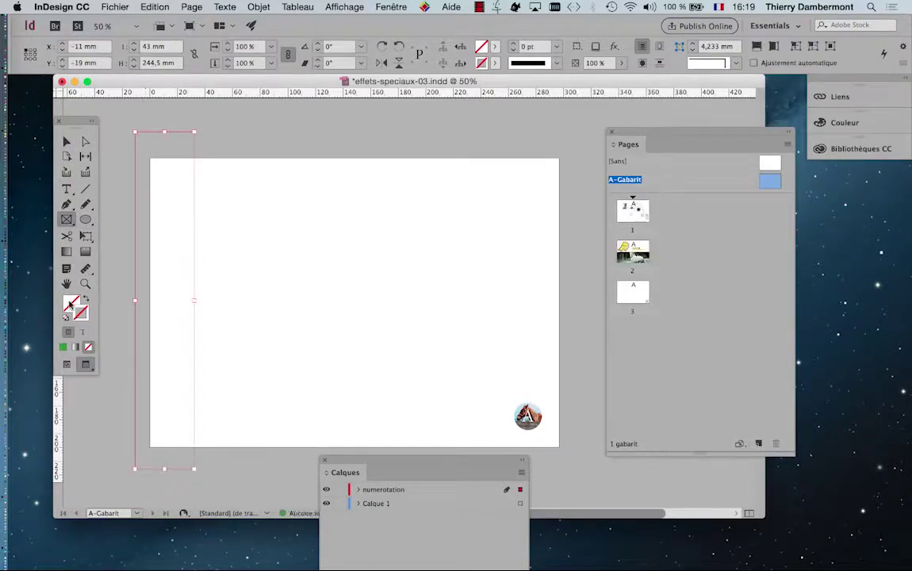
- Fill the vertical frame on the master with the [Noir] swatch at a 25% tint and deselect it
click(391, 6)
mouse_move(587, 126)
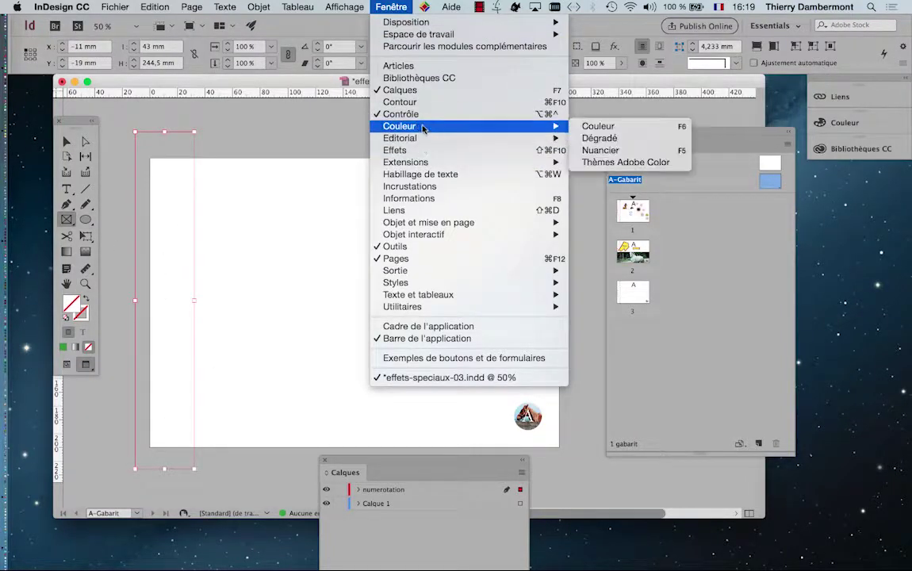
click(616, 150)
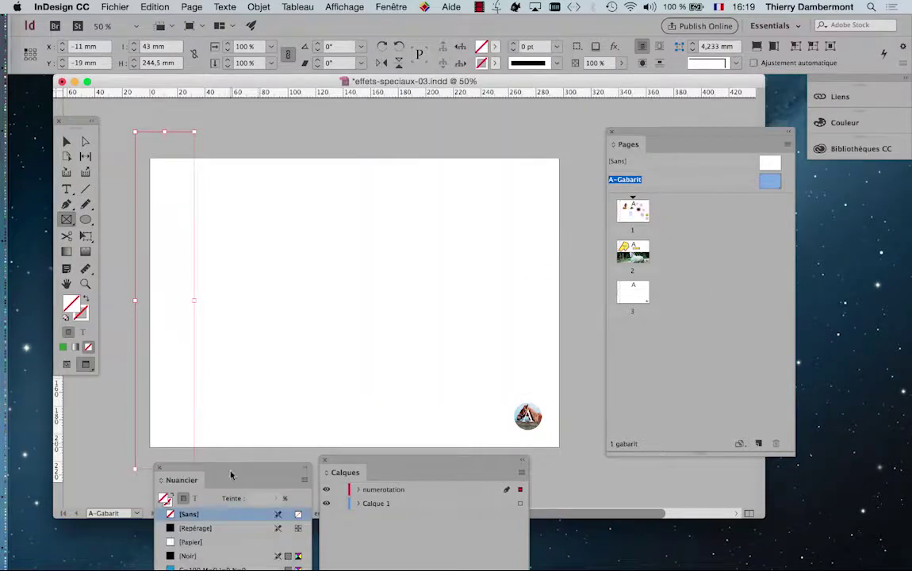
drag(233, 472, 434, 155)
click(401, 238)
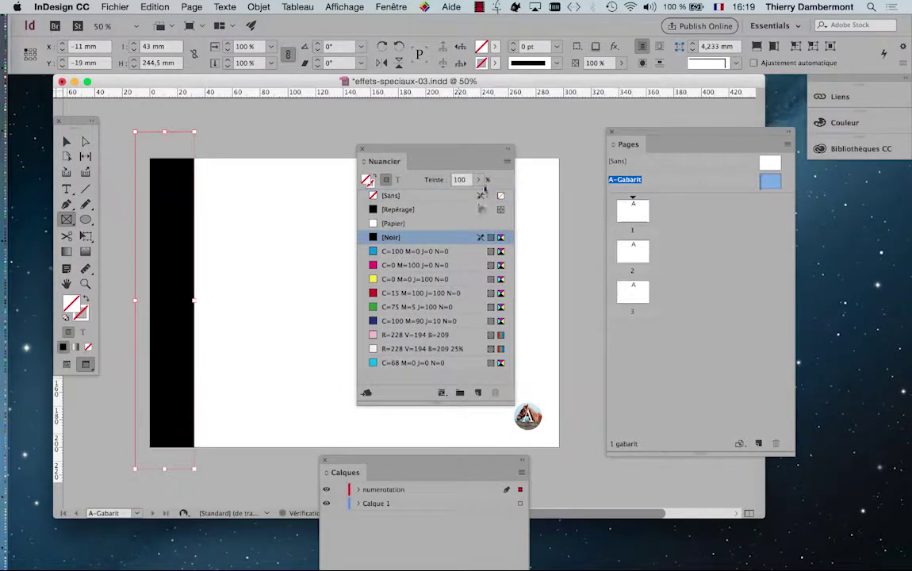
click(478, 181)
drag(428, 198, 384, 174)
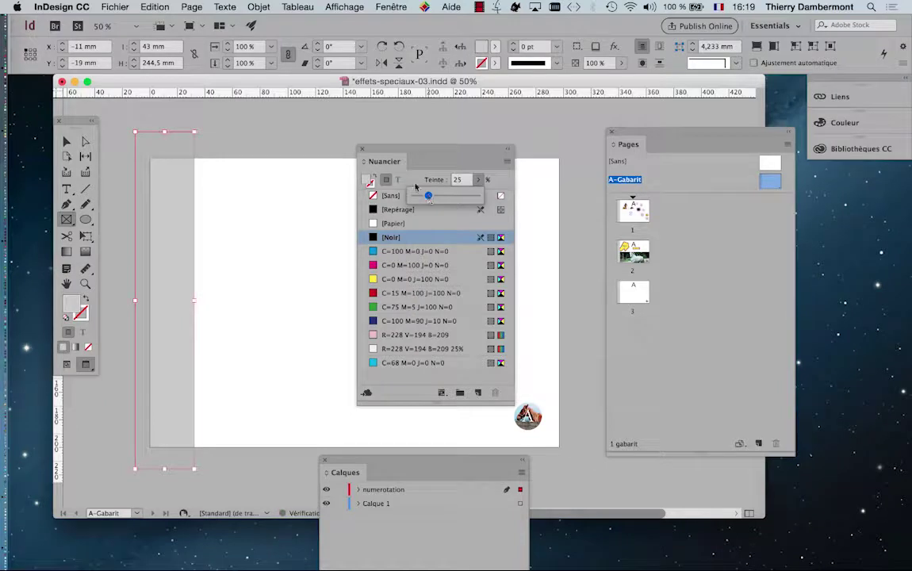
click(66, 141)
click(559, 143)
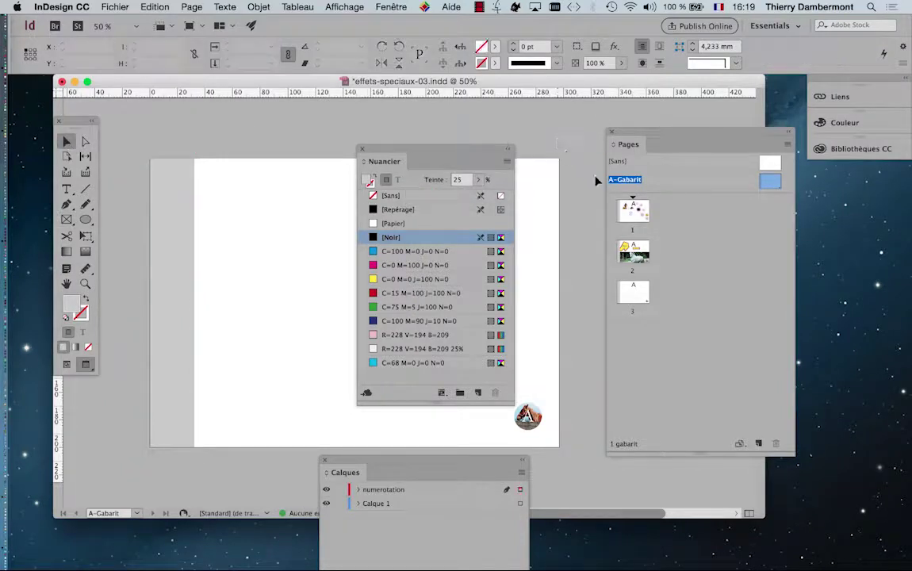
- Review pages 1, 2 and 3 to check how the grey band from the master displays on each
double_click(624, 211)
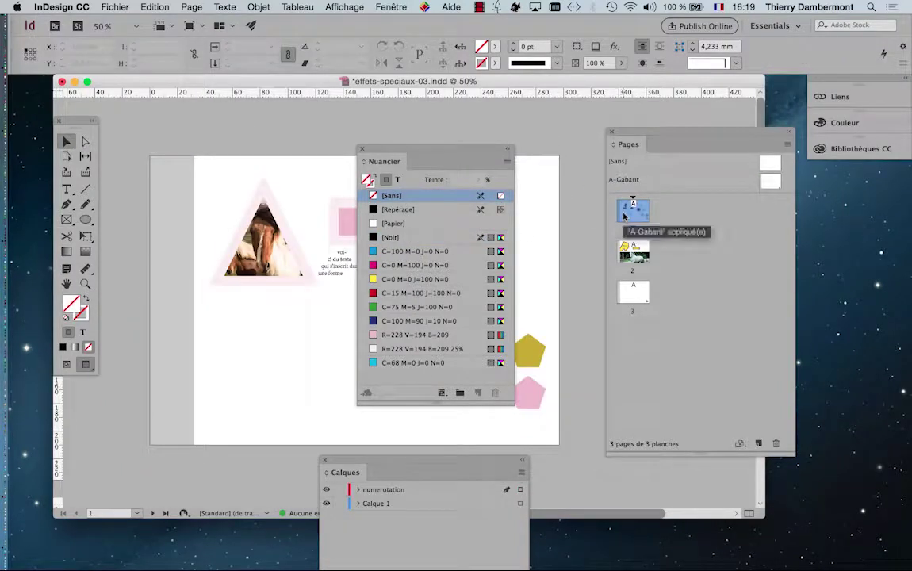
drag(419, 151, 210, 469)
double_click(633, 252)
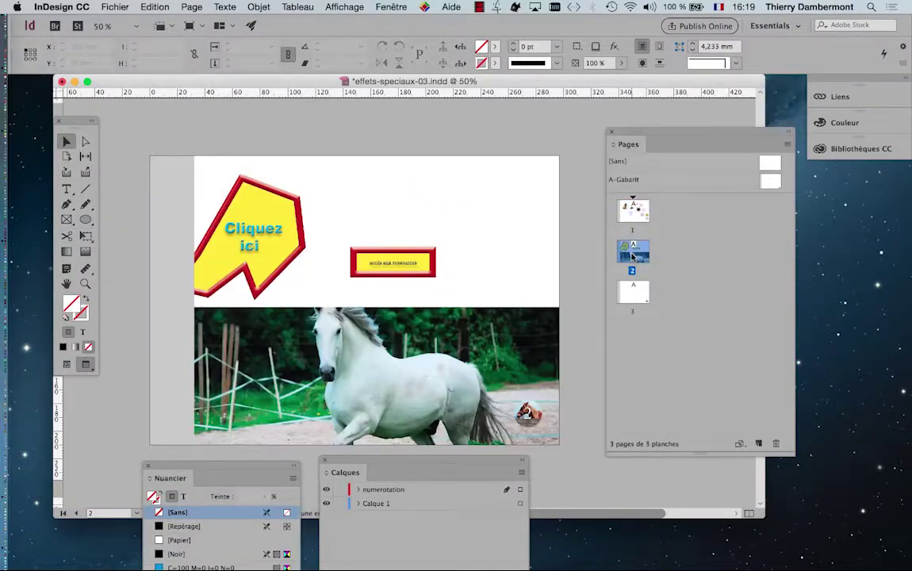
double_click(632, 295)
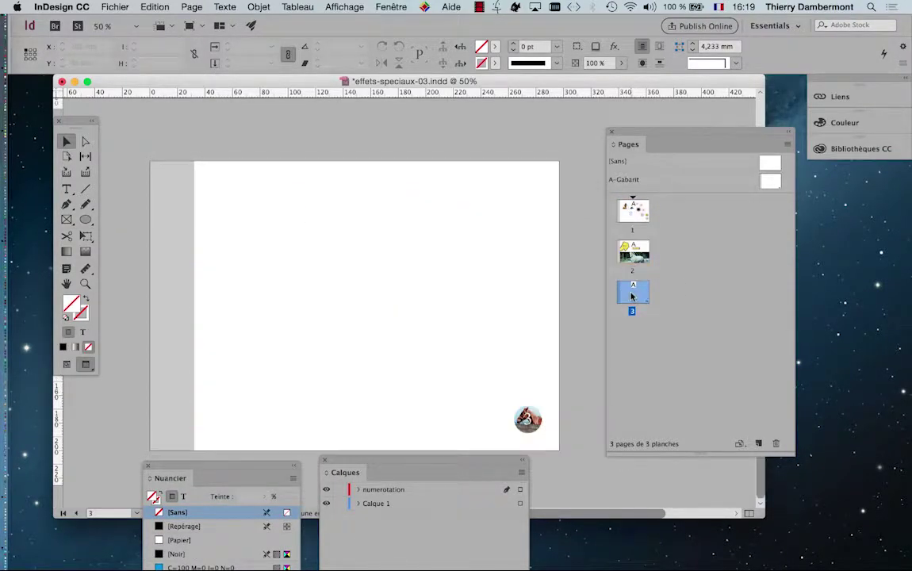
double_click(634, 254)
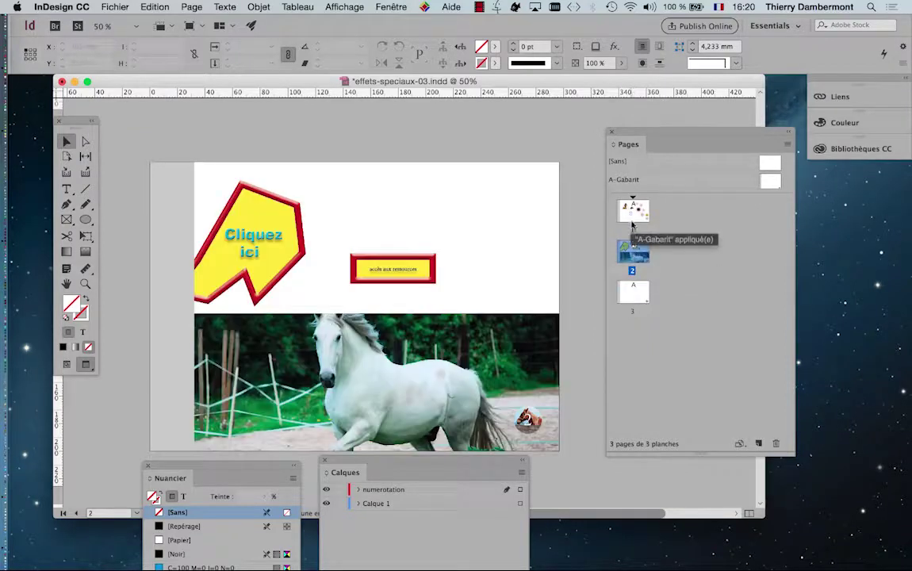
double_click(632, 211)
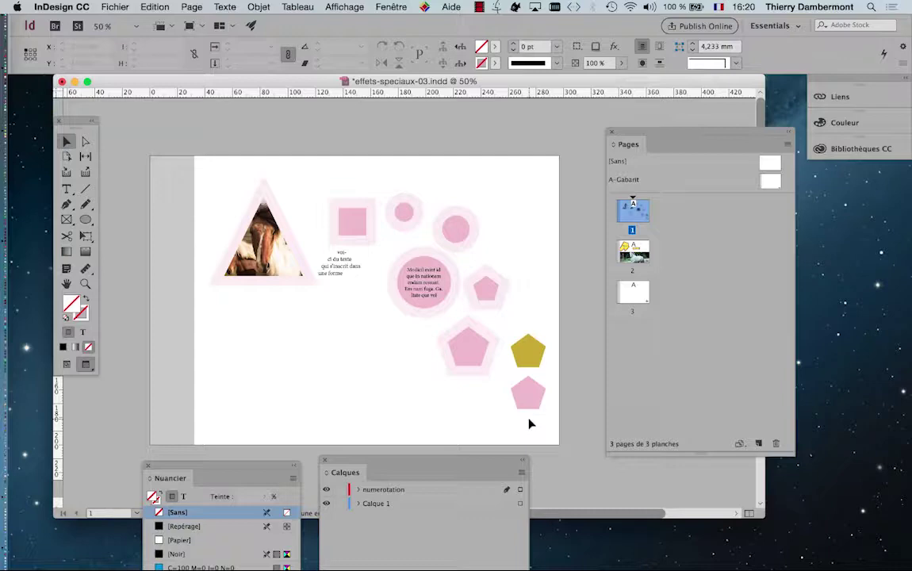
- Add a layer named "bandeau gris" at the bottom of the layer stack, below Calque 1
drag(390, 468, 395, 183)
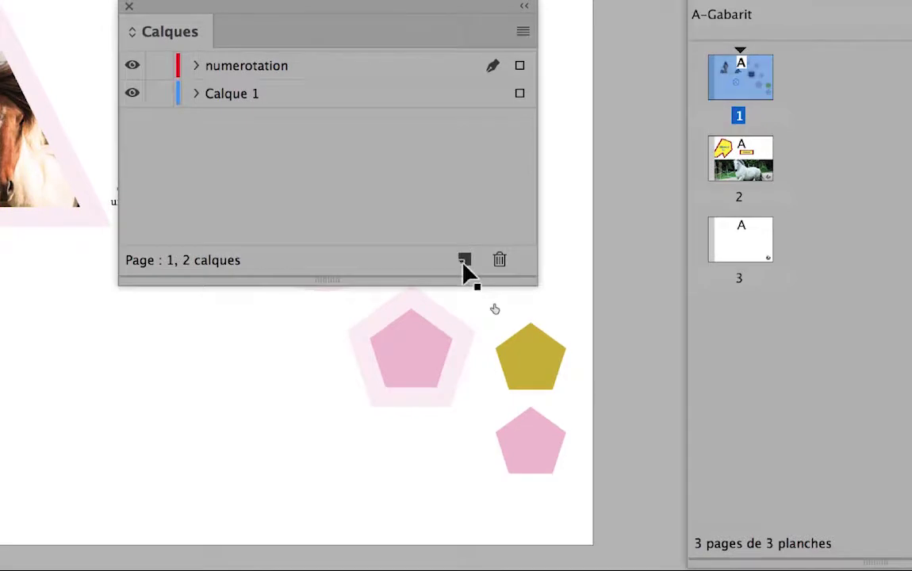
click(464, 261)
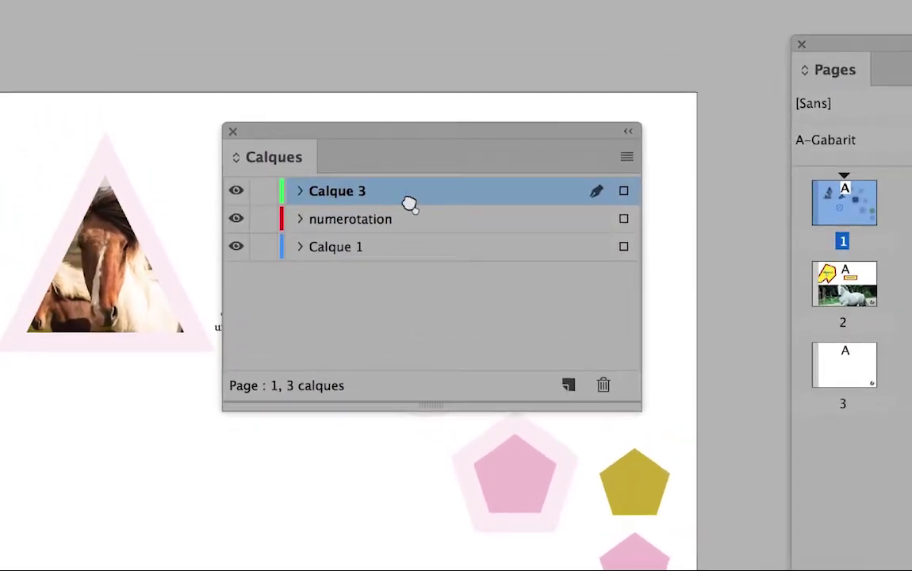
drag(409, 204, 354, 260)
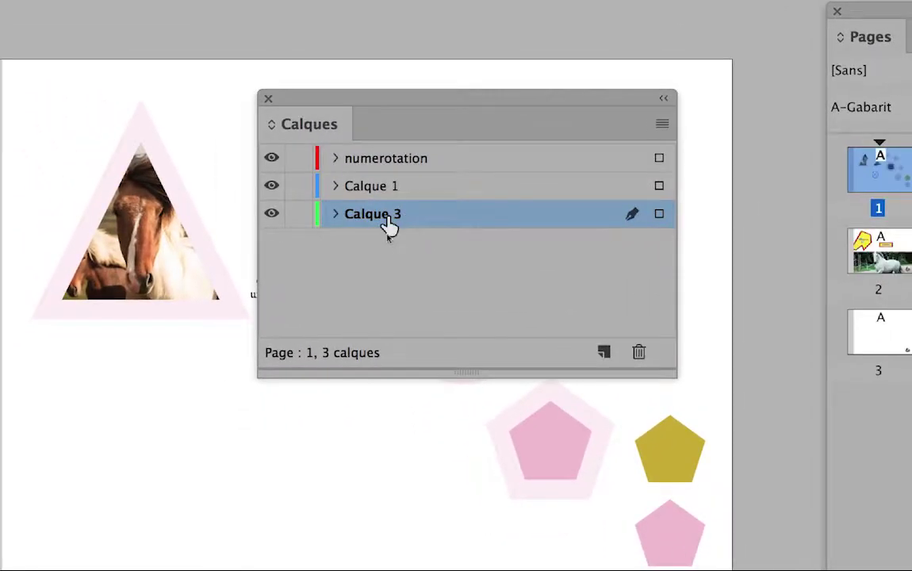
double_click(389, 224)
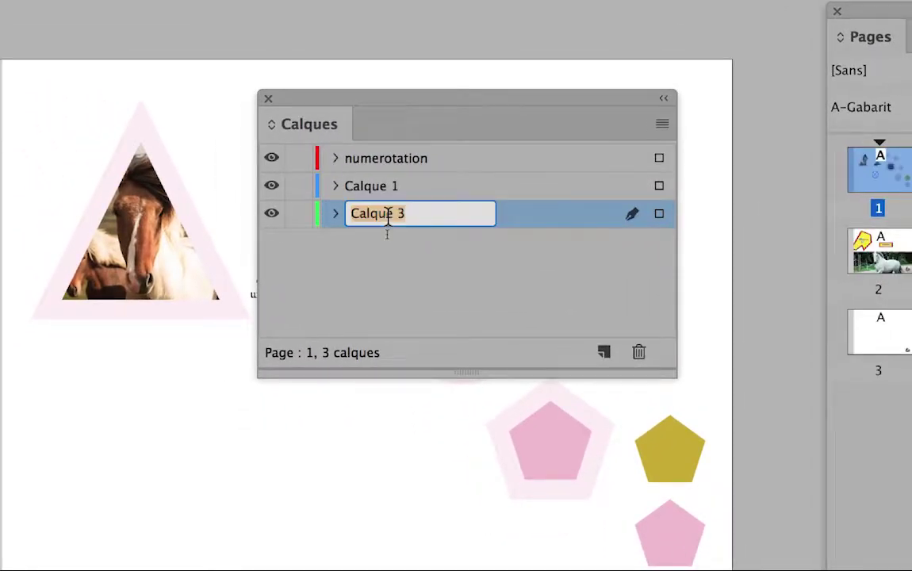
text(bandeau gris)
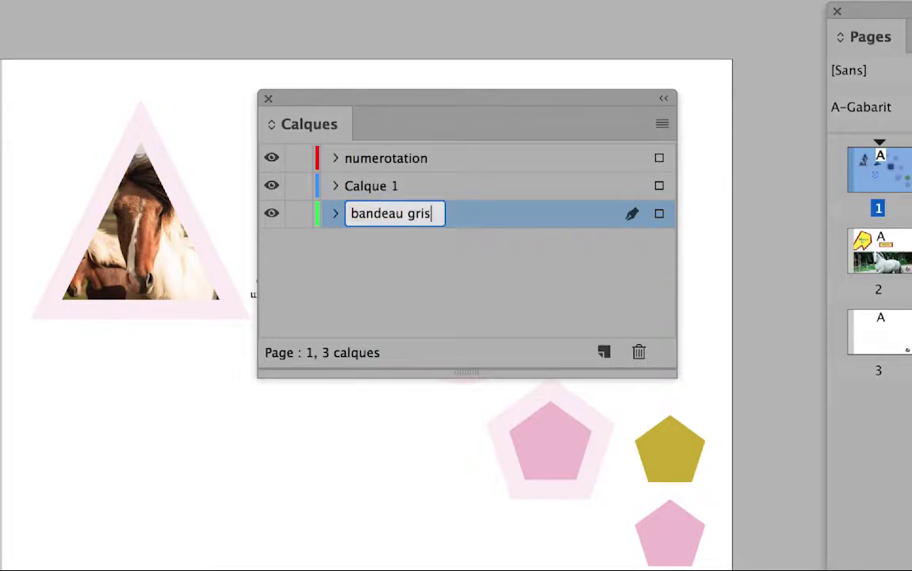
click(397, 254)
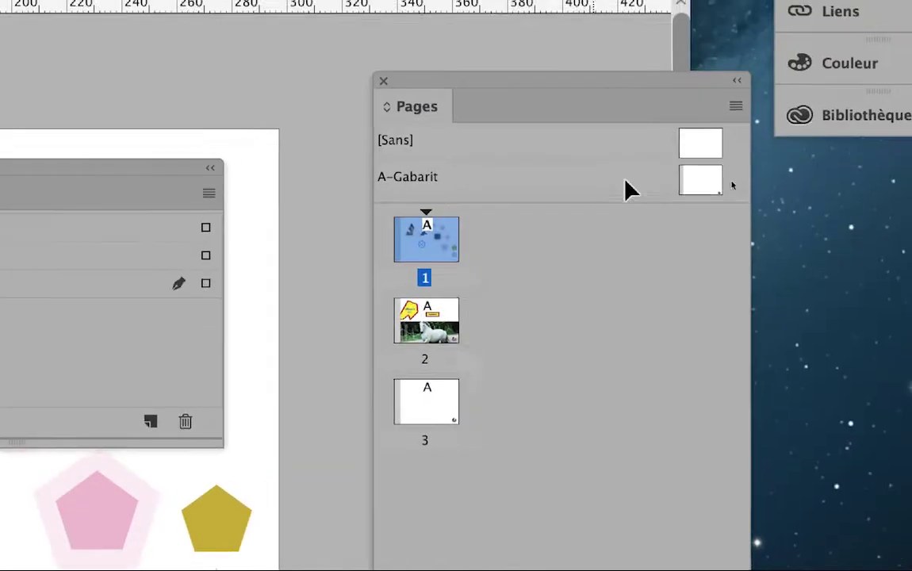
- On the A-Gabarit master, move the grey band from the numerotation layer to the bandeau gris layer
double_click(690, 185)
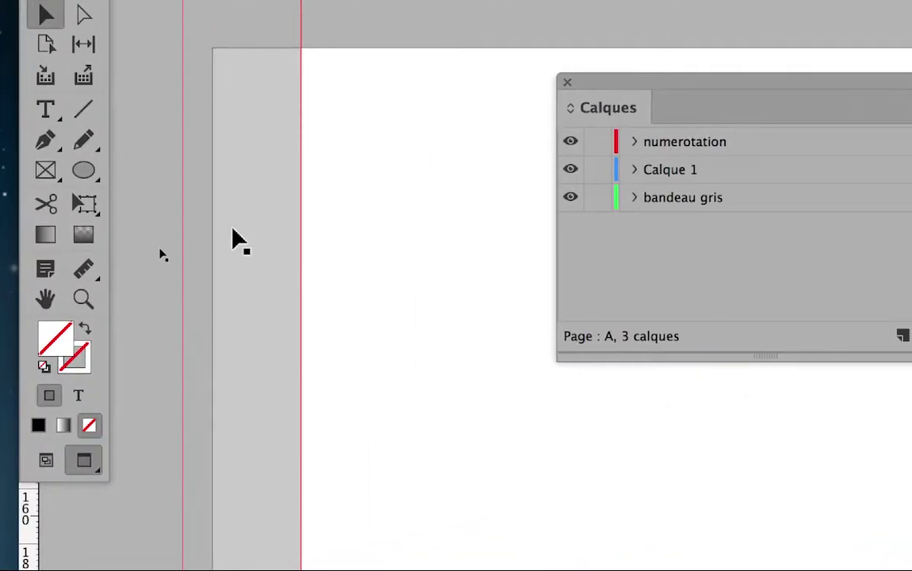
click(236, 238)
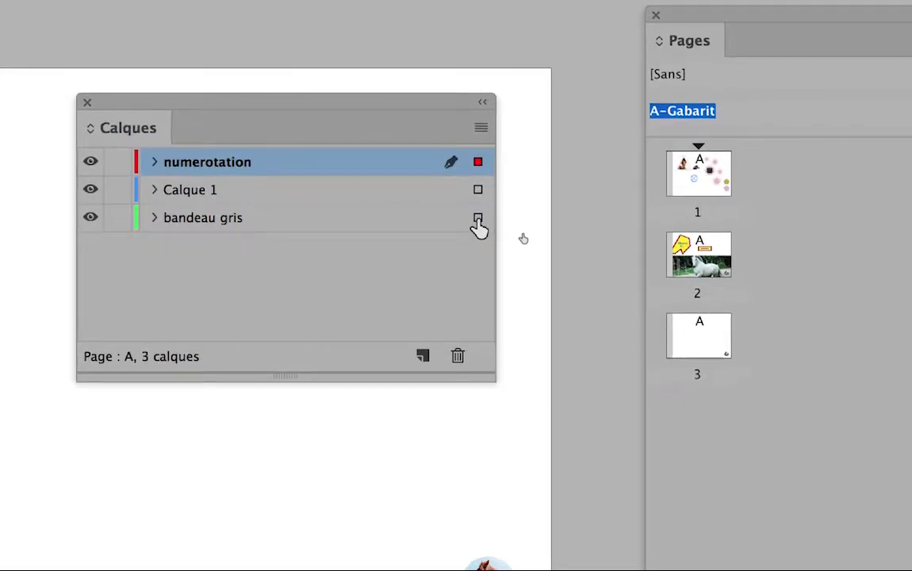
click(477, 219)
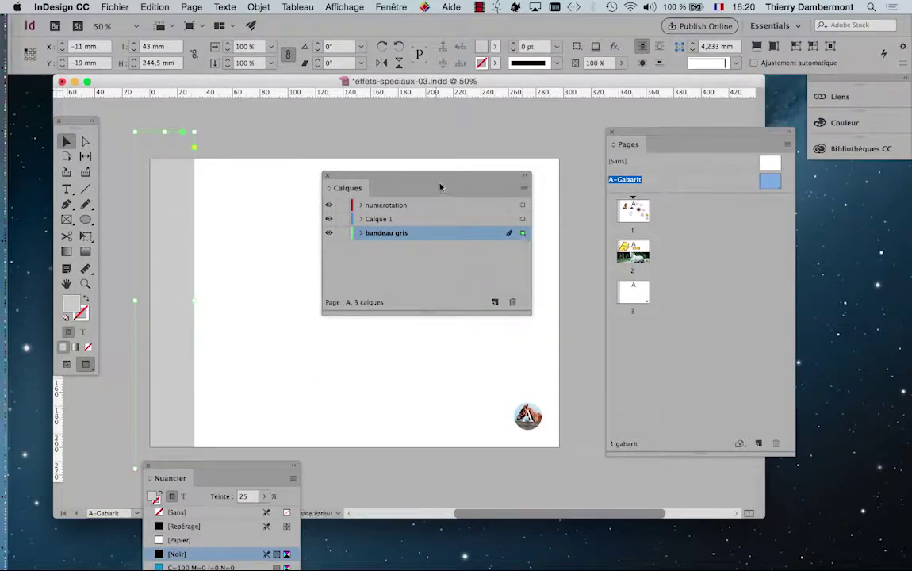
drag(440, 187, 786, 341)
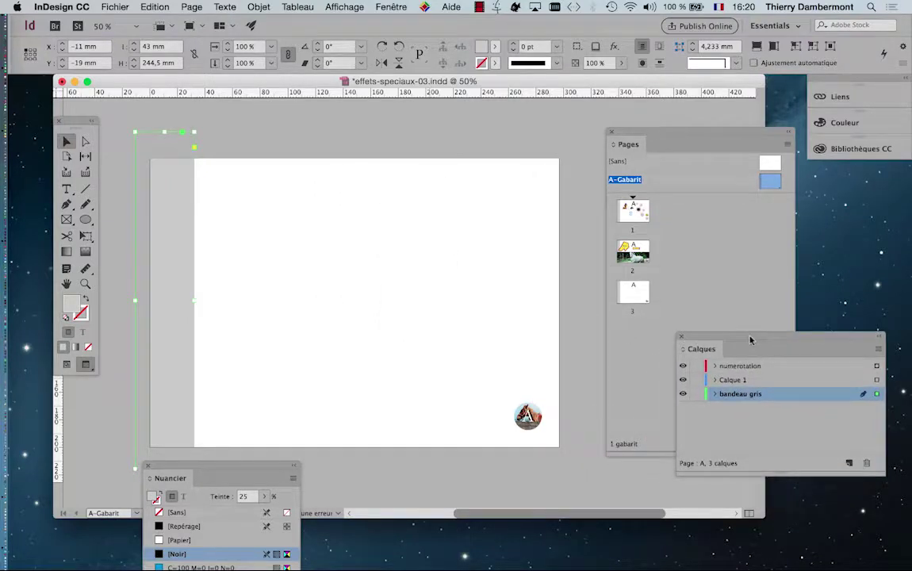
- Review pages 1, 2 and 3 to check how the grey band displays behind each page's content
double_click(641, 217)
double_click(635, 255)
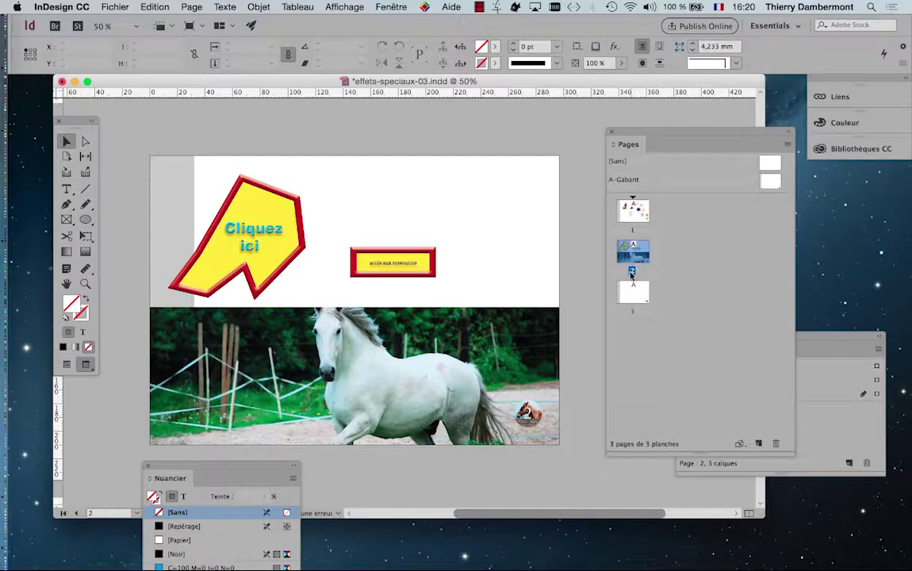
double_click(630, 291)
double_click(632, 248)
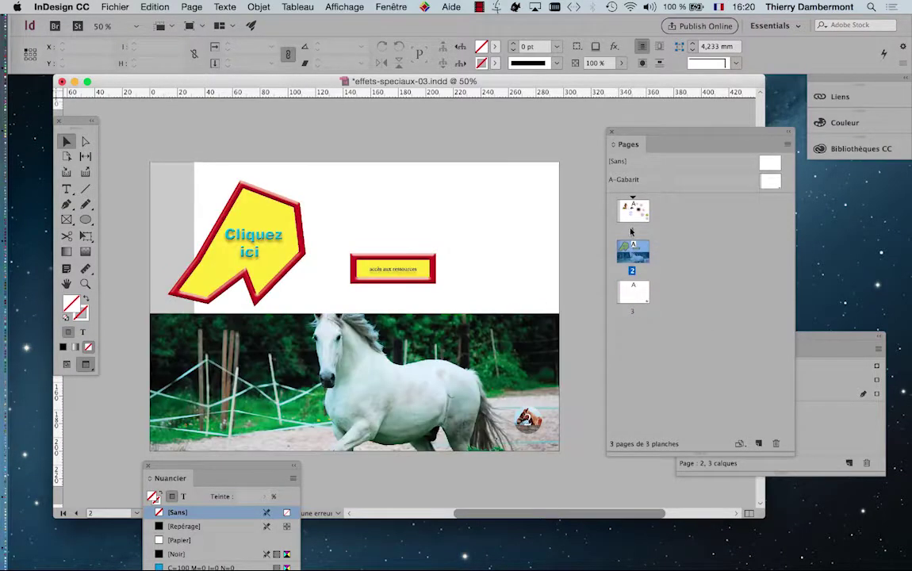
click(632, 220)
double_click(635, 218)
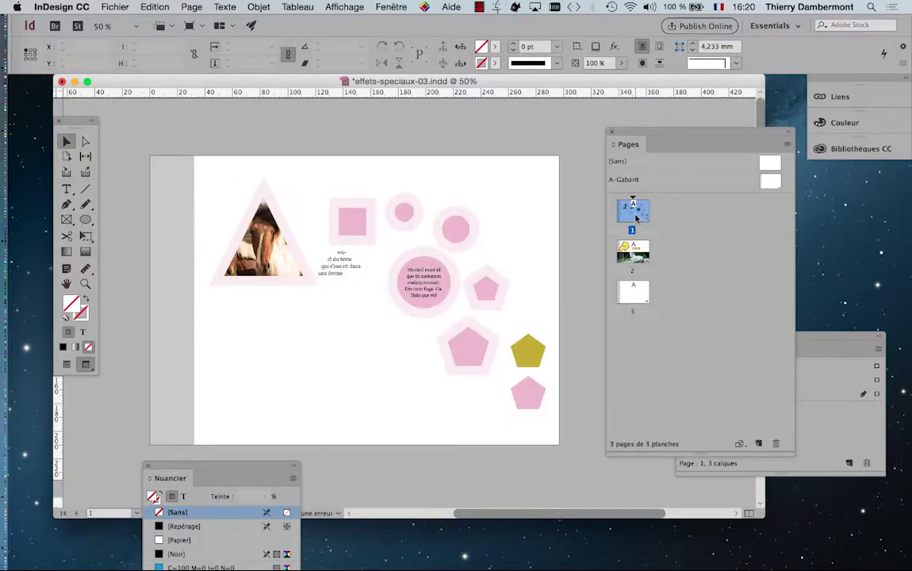
double_click(634, 290)
double_click(636, 254)
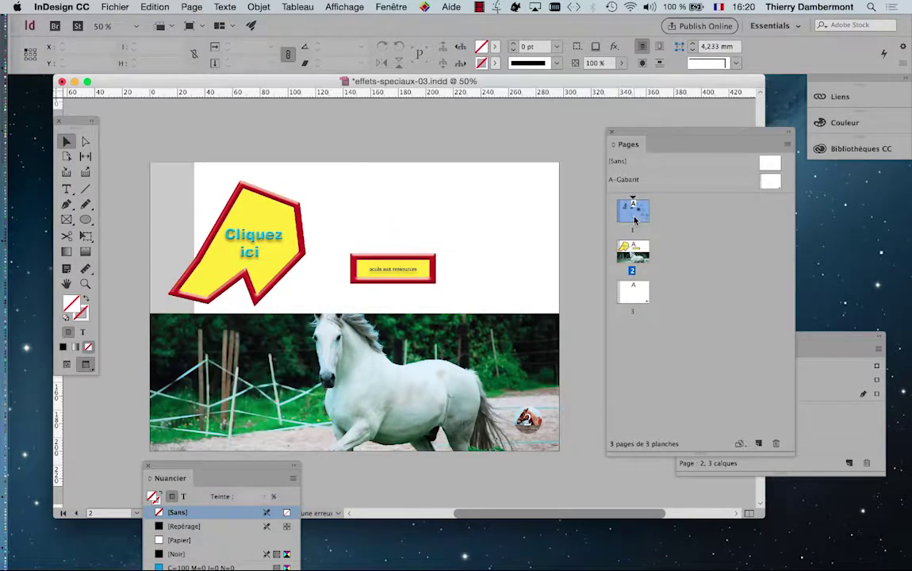
click(626, 211)
double_click(625, 212)
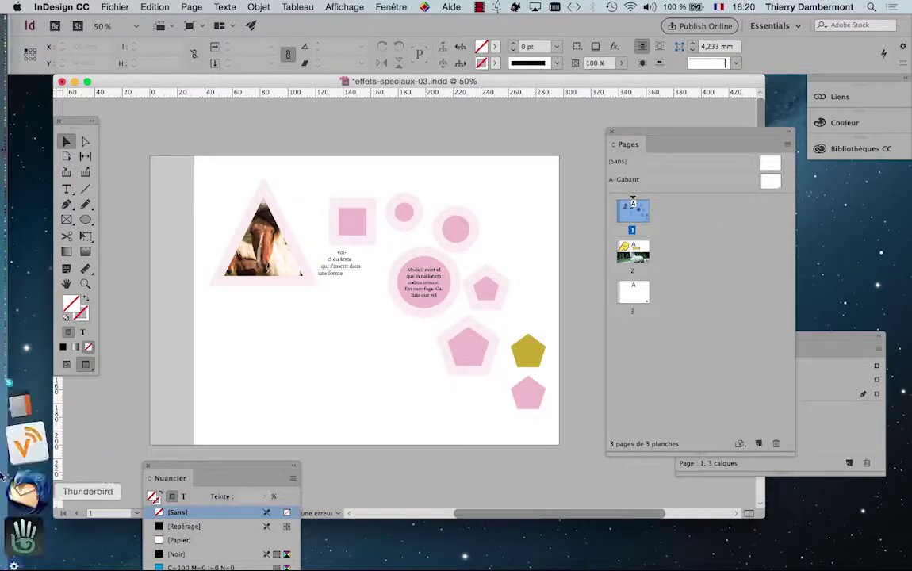
- Switch to Firefox and open the Google home page in a new browser window
click(19, 493)
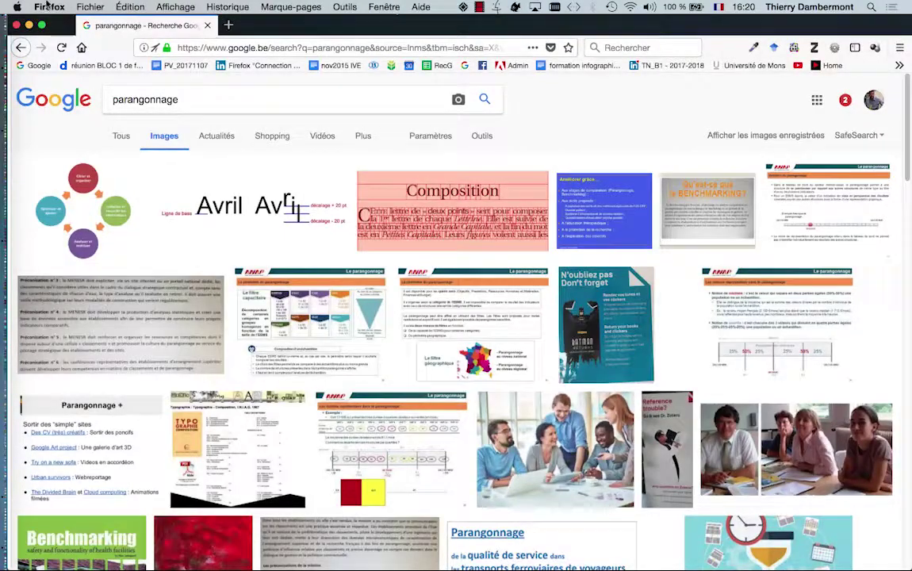
click(83, 7)
click(93, 32)
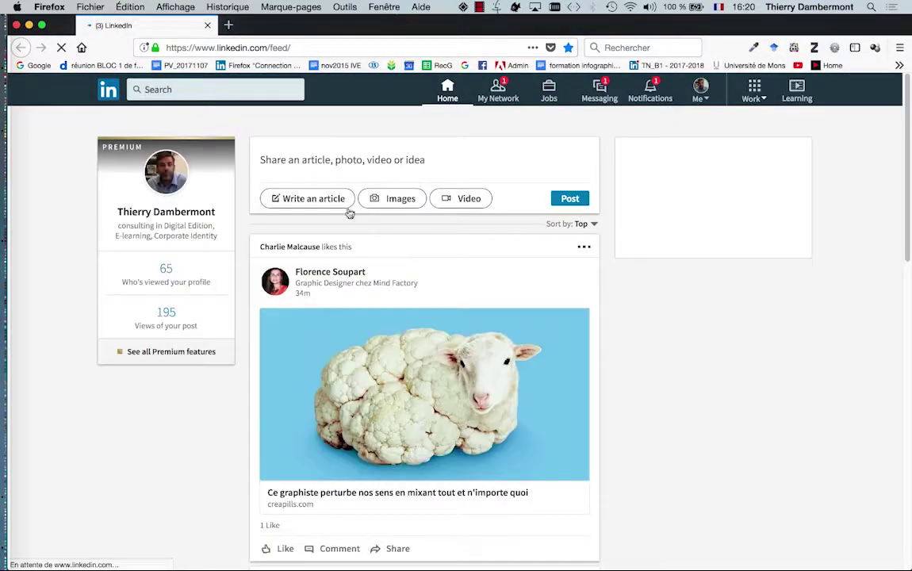
click(464, 66)
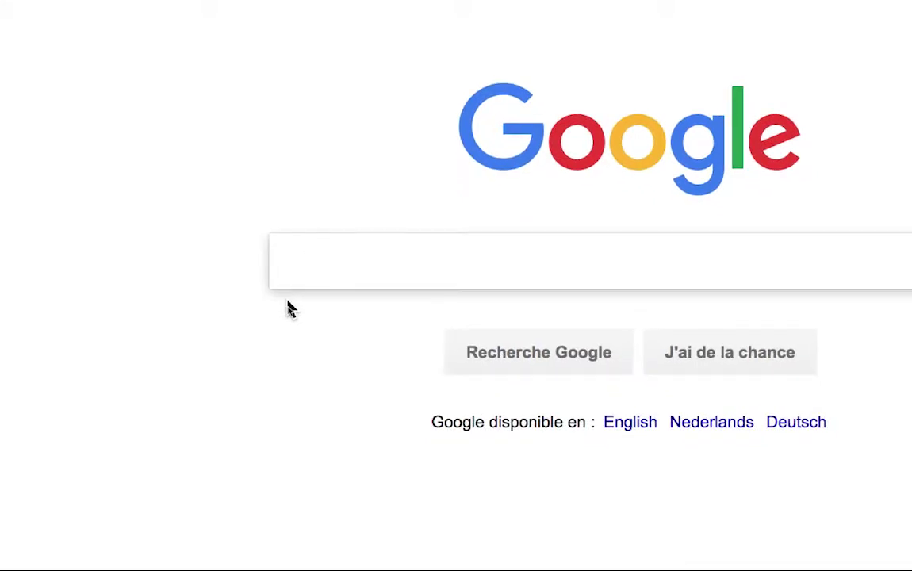
- Search Google for "indesign grid pinterest"
text(nd)
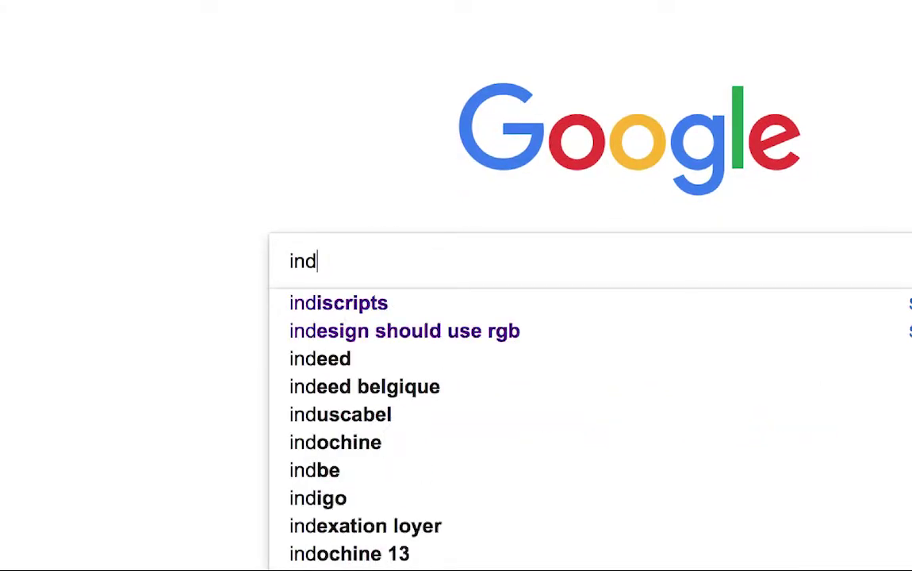
text(esign)
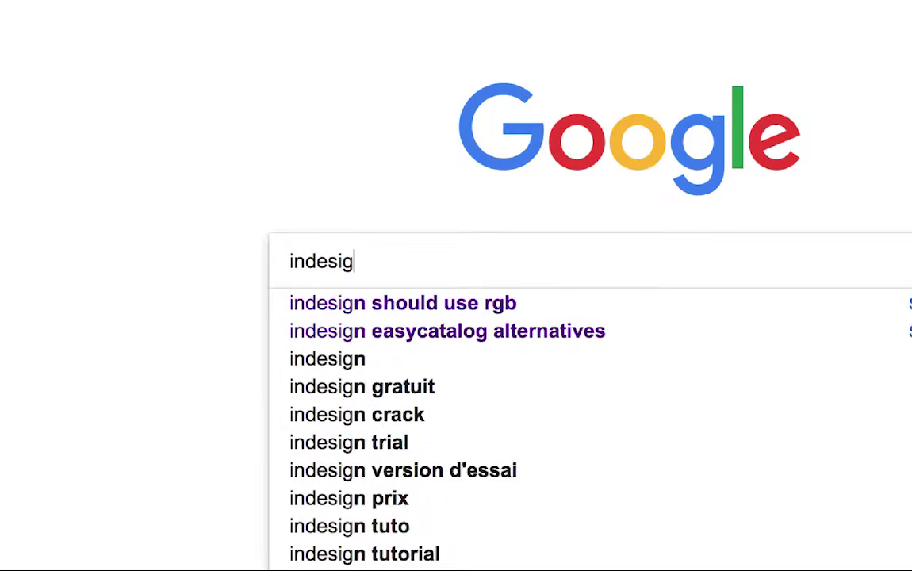
text( grid pinterst)
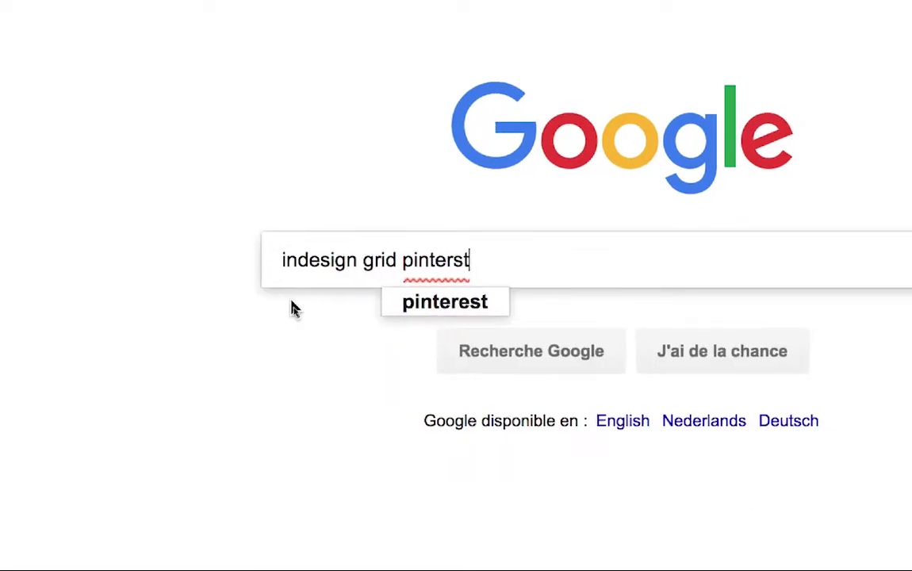
click(331, 306)
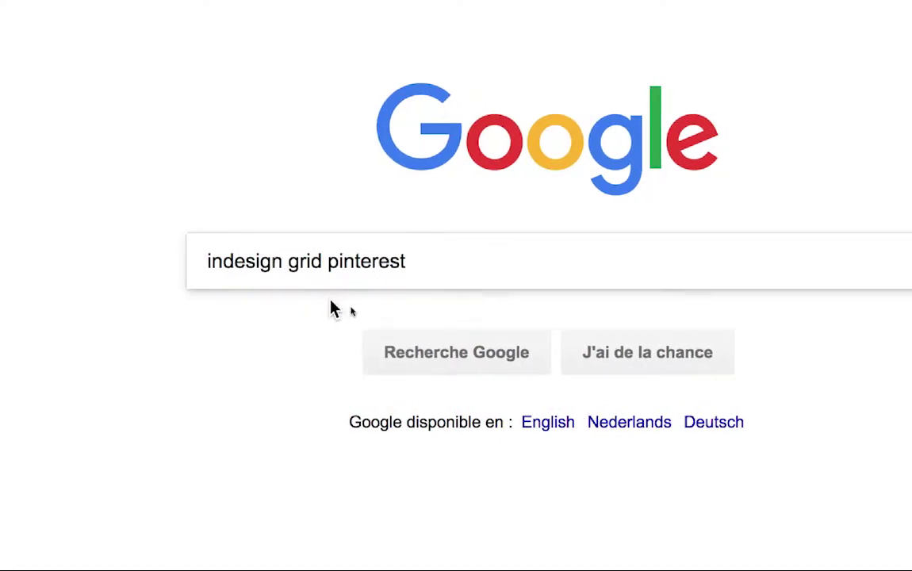
key(Return)
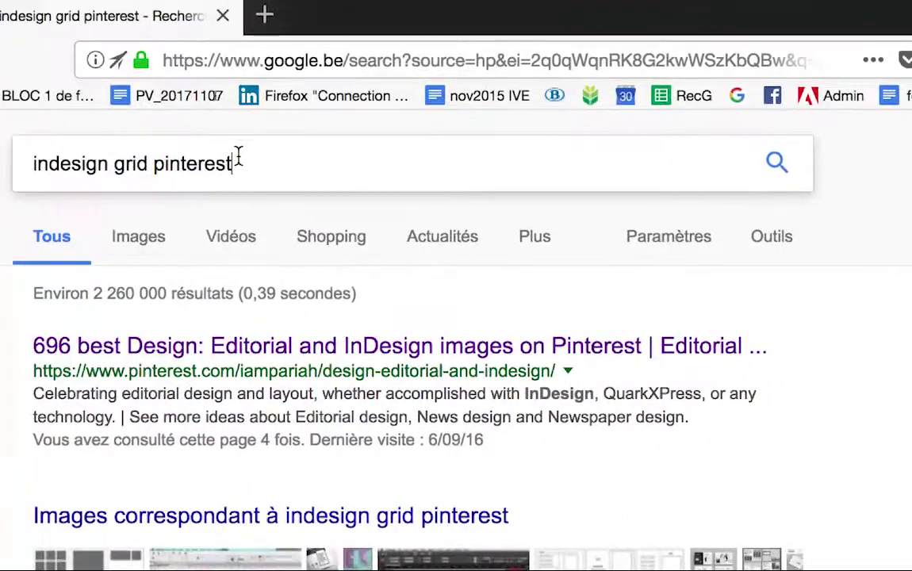
drag(238, 156, 28, 156)
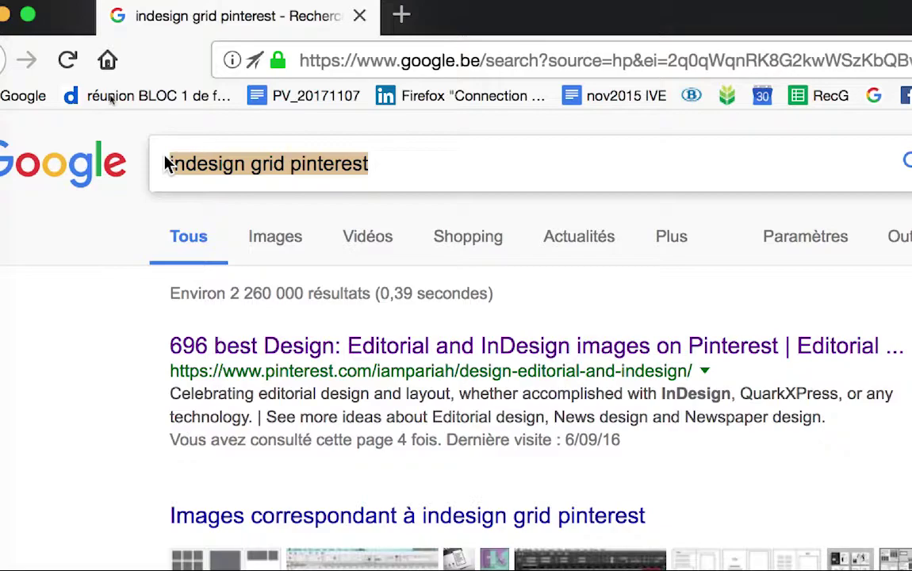
click(268, 163)
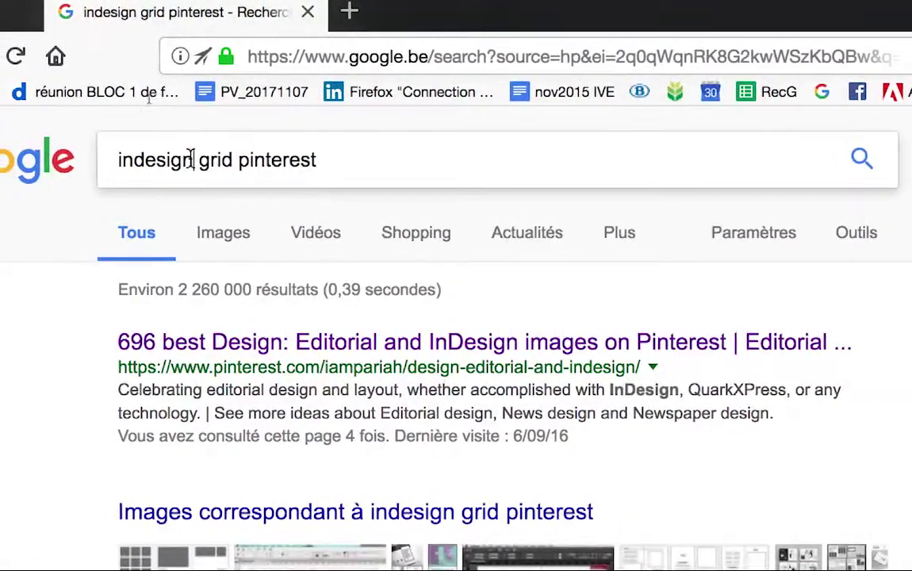
drag(193, 156, 107, 159)
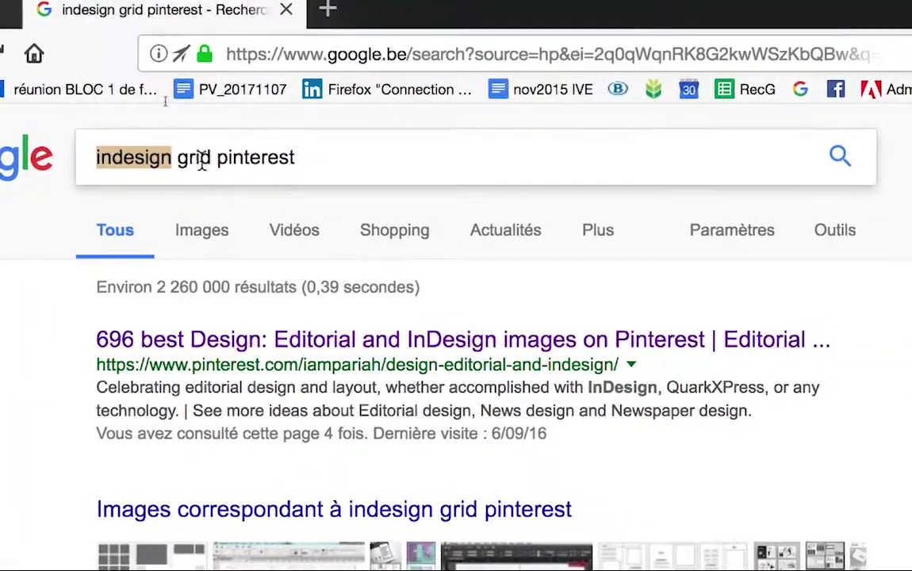
drag(227, 157, 191, 158)
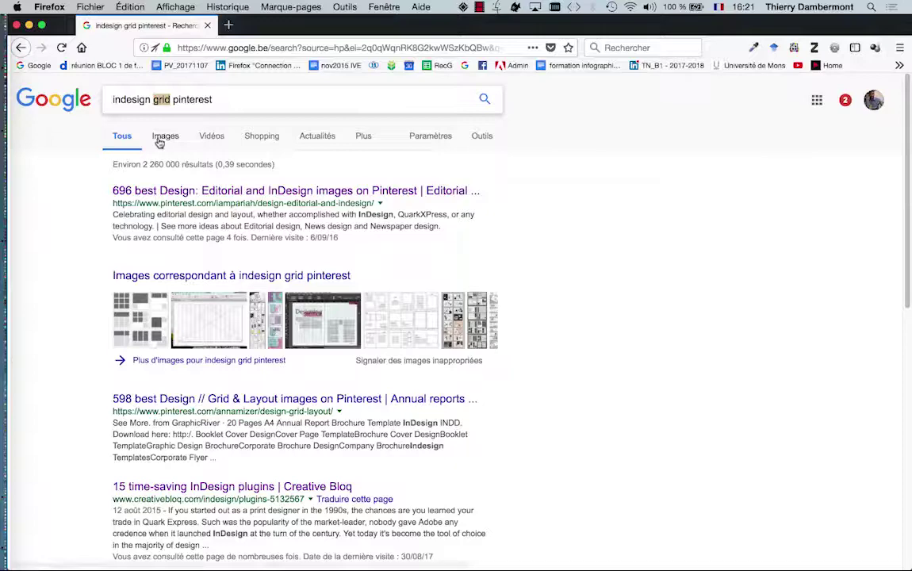
- Look through the image results for the grid query and return to the full list of results
click(160, 138)
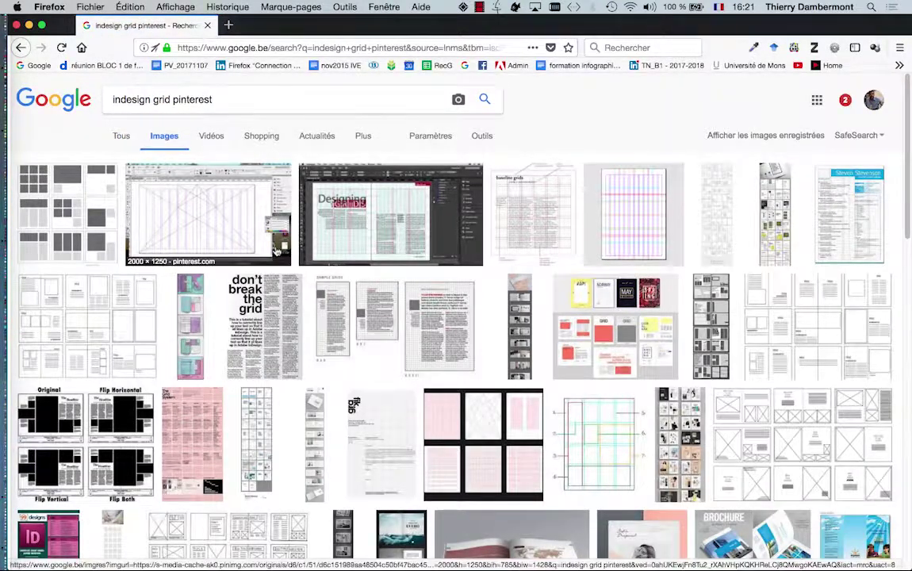
scroll(275, 246, down, 5)
scroll(183, 149, up, 5)
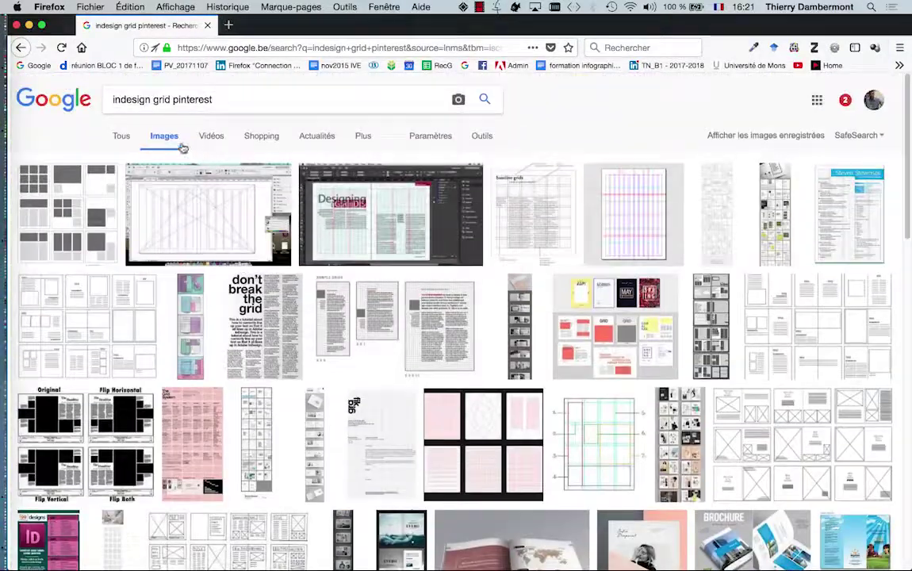
click(125, 136)
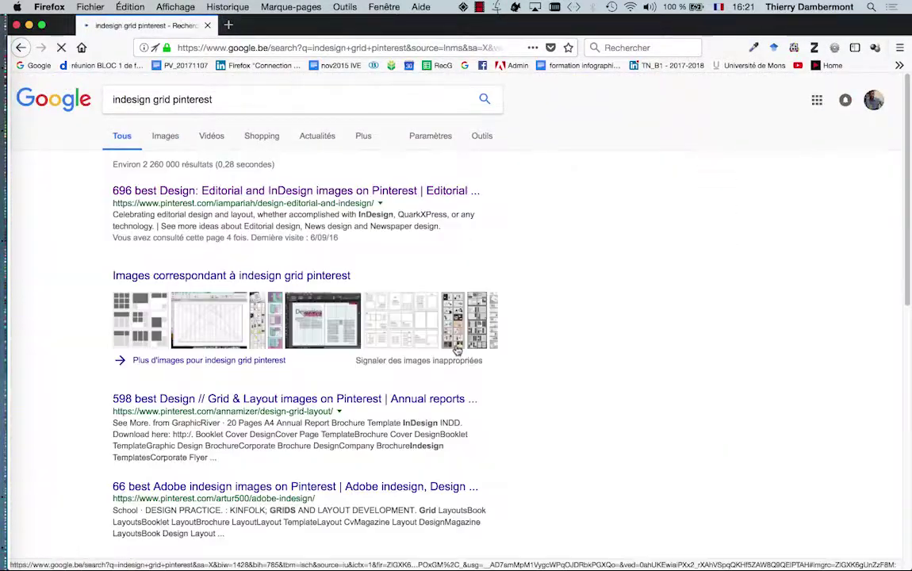
- Open the Grid & Layout, Adobe indesign, InDesign plugins and both Indesign grid results in separate background tabs
key(super+minus)
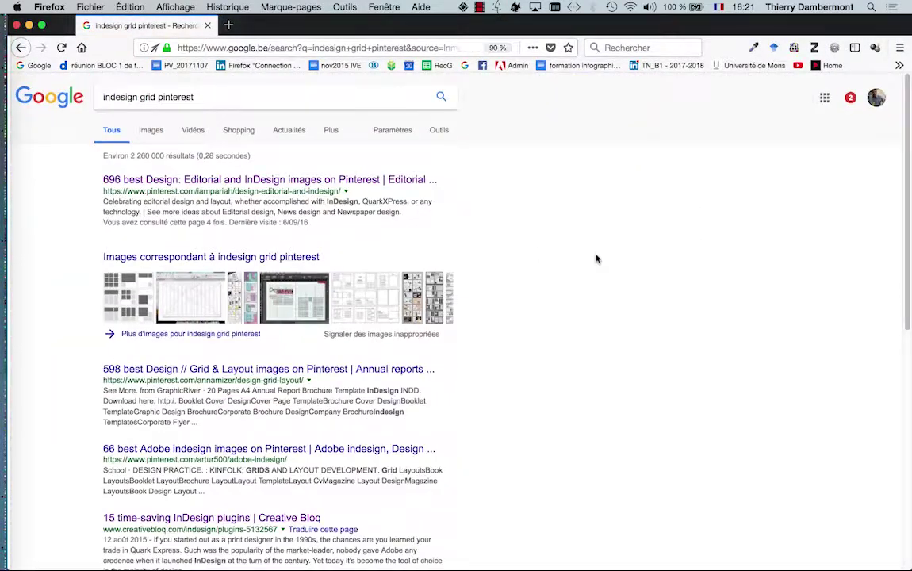
scroll(412, 340, down, 1)
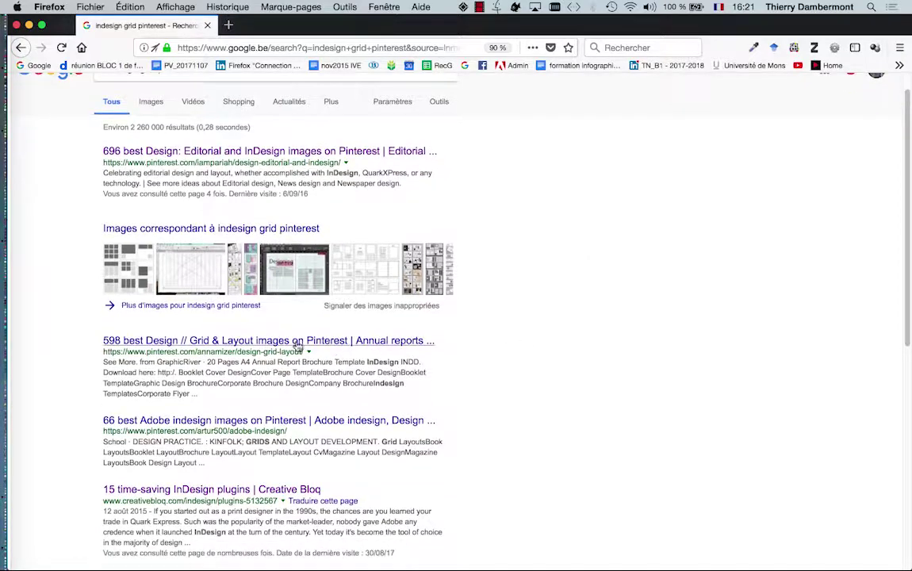
super+click(211, 426)
super+click(179, 490)
scroll(621, 449, down, 2)
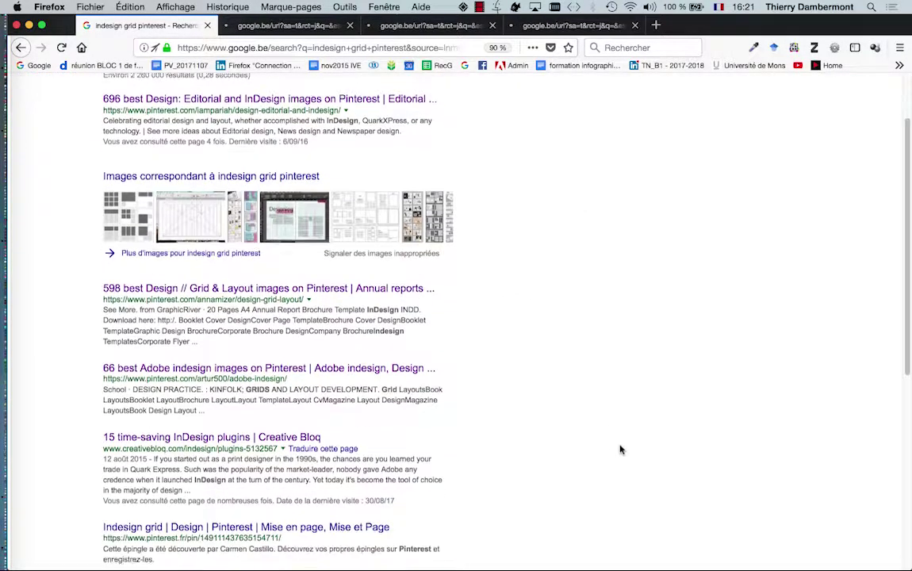
scroll(621, 450, down, 5)
scroll(435, 413, down, 1)
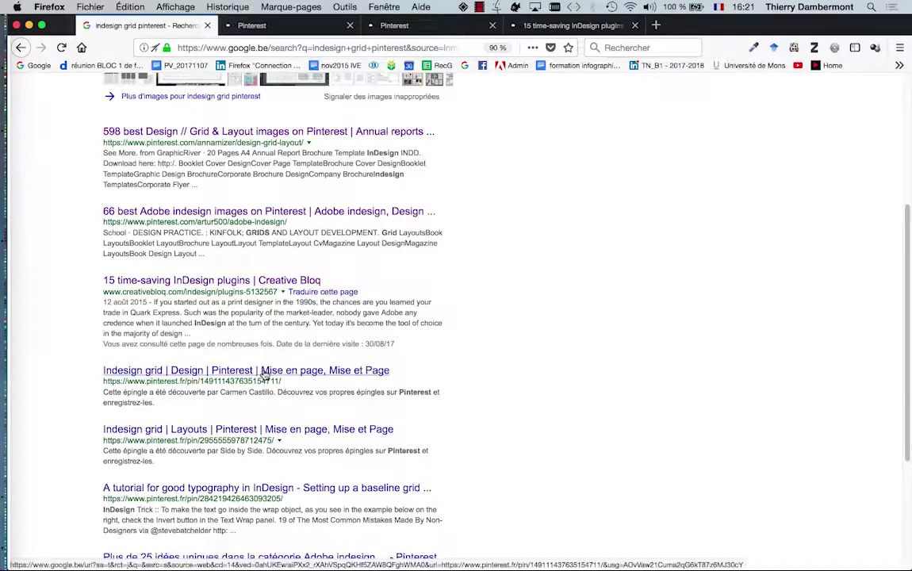
super+click(229, 430)
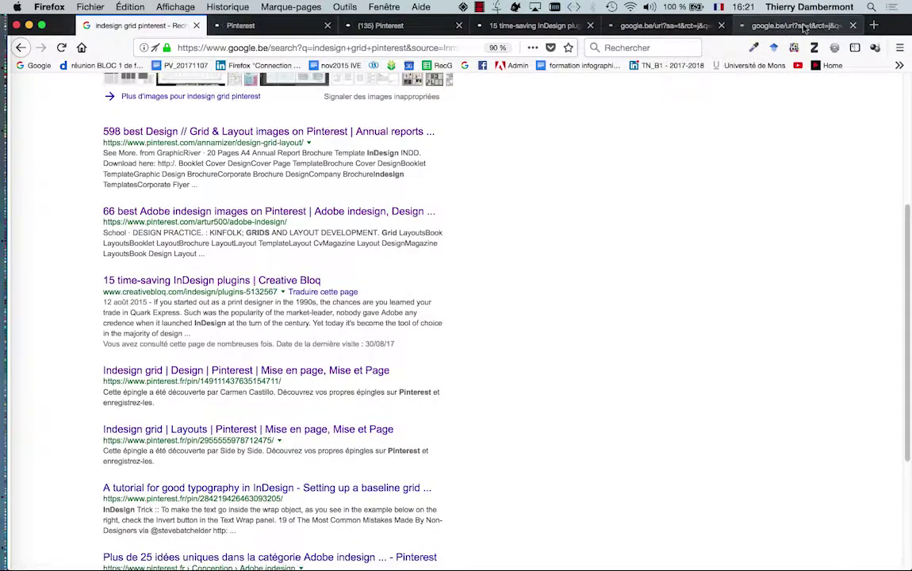
- Examine the layout grid examples on the "Indesign grid | Layouts" Pinterest page
click(804, 27)
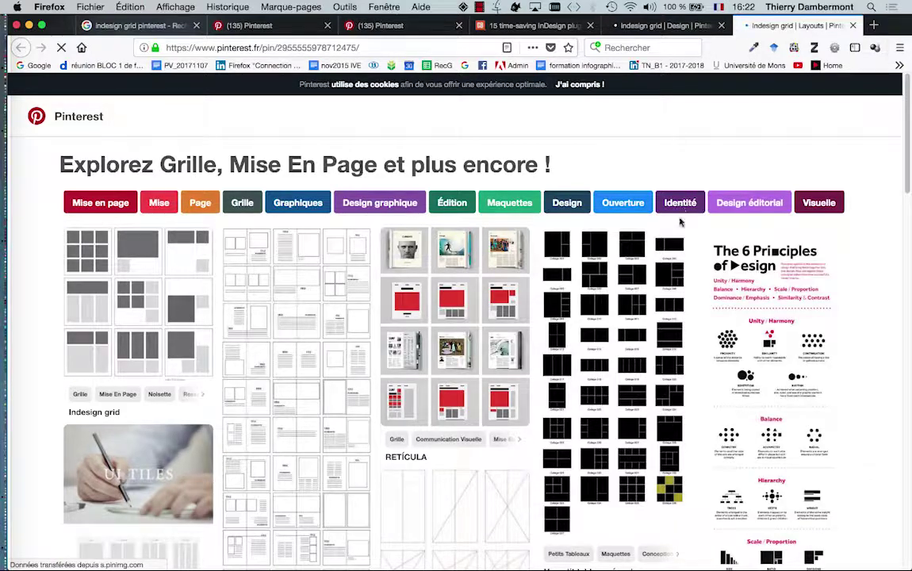
scroll(680, 269, down, 3)
scroll(680, 269, down, 10)
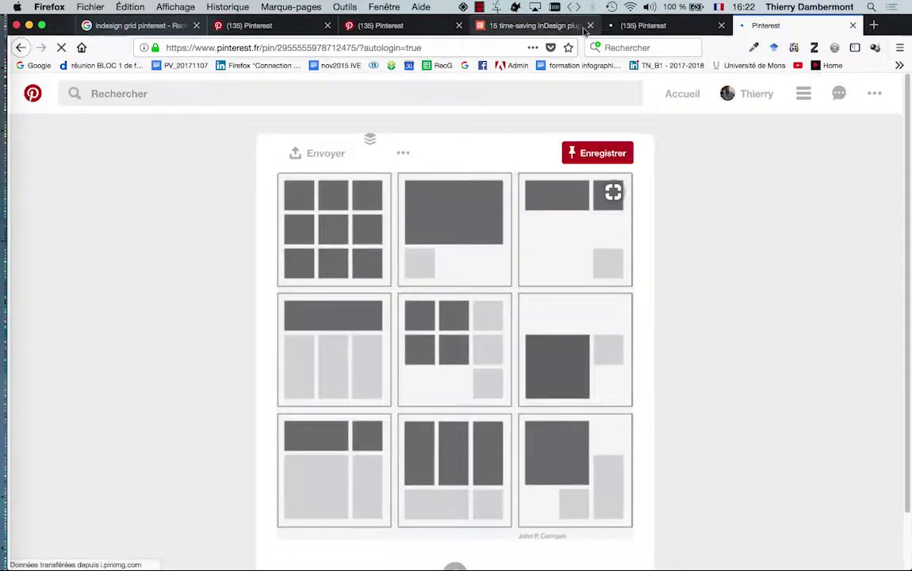
- Browse the "Indesign grid | Design" Pinterest page to examine its brochure, portfolio and annual report layouts
click(646, 26)
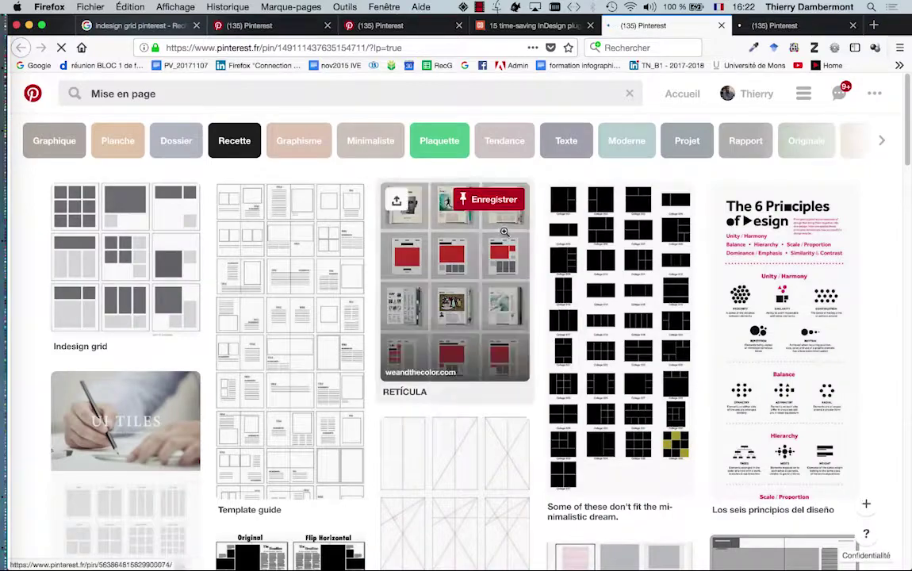
scroll(505, 232, down, 5)
scroll(505, 234, down, 8)
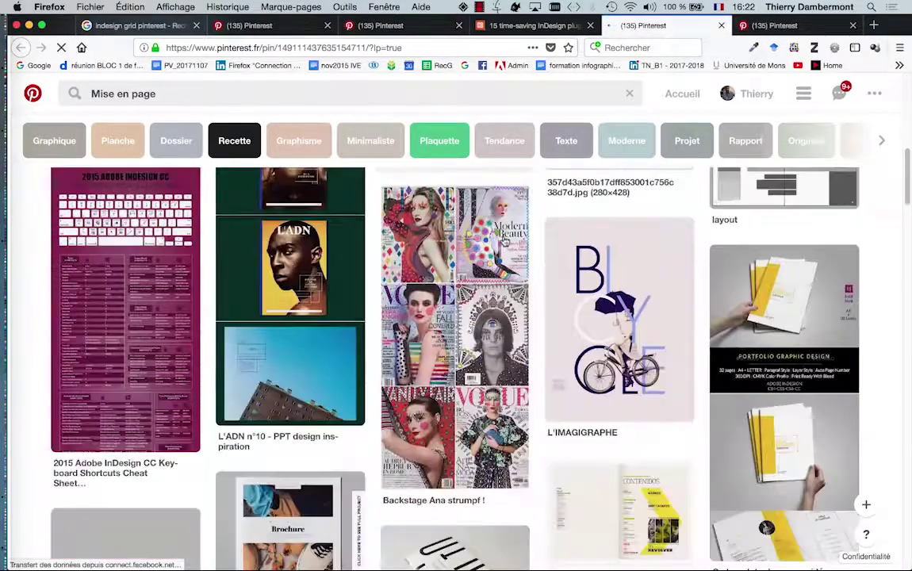
scroll(505, 242, down, 8)
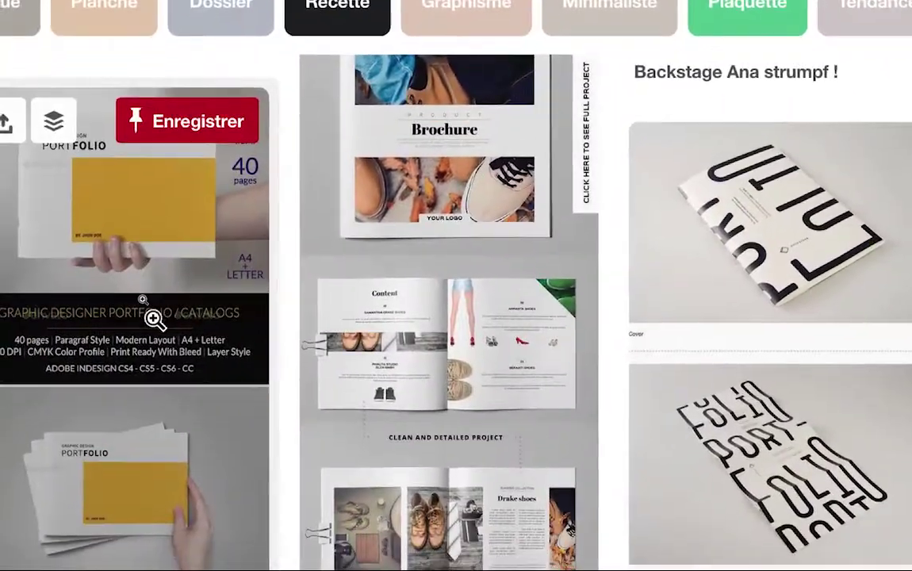
scroll(153, 325, down, 5)
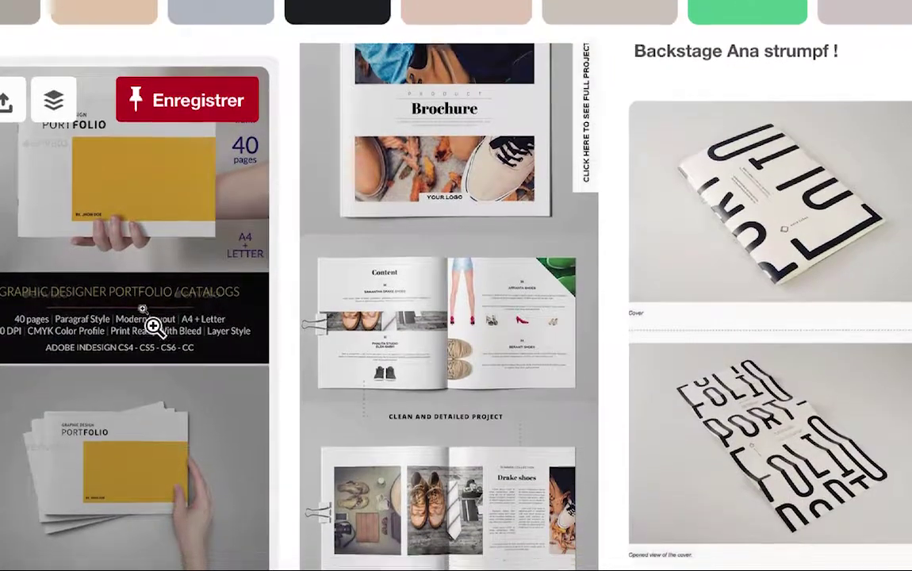
scroll(151, 332, down, 6)
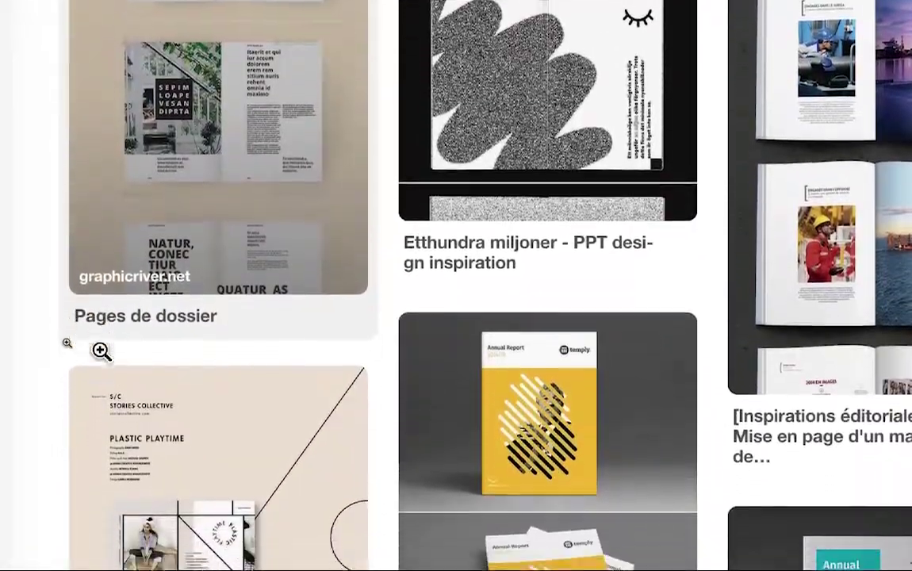
scroll(101, 350, down, 1)
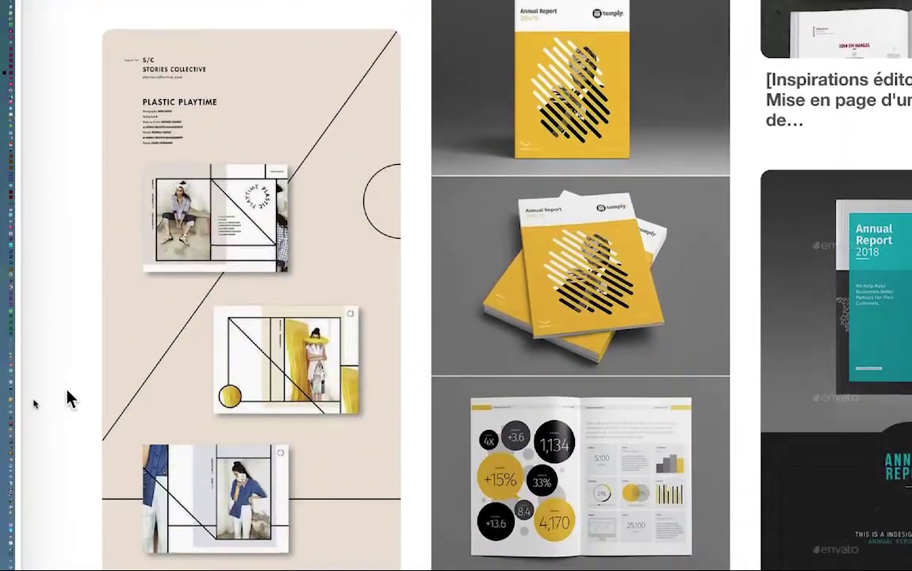
scroll(67, 399, down, 5)
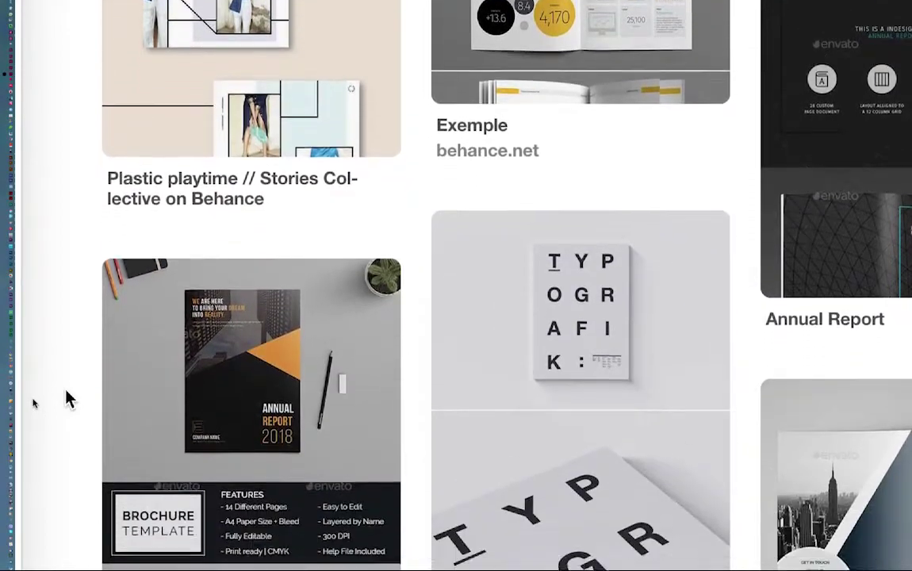
scroll(67, 399, down, 5)
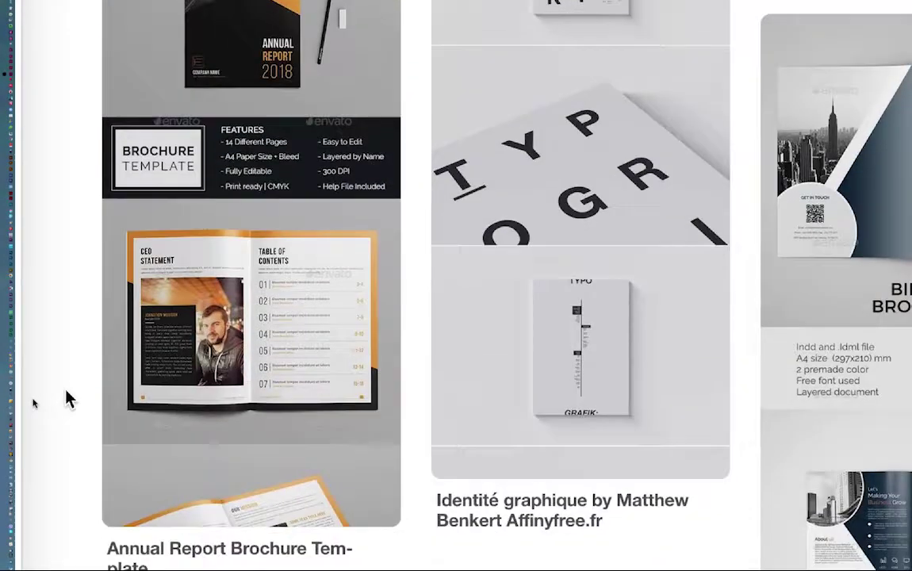
- Browse more brochure and resume layouts on the Pinterest page and open the 16-page landscape brochure template to examine its spreads
scroll(67, 399, down, 5)
scroll(67, 399, down, 2)
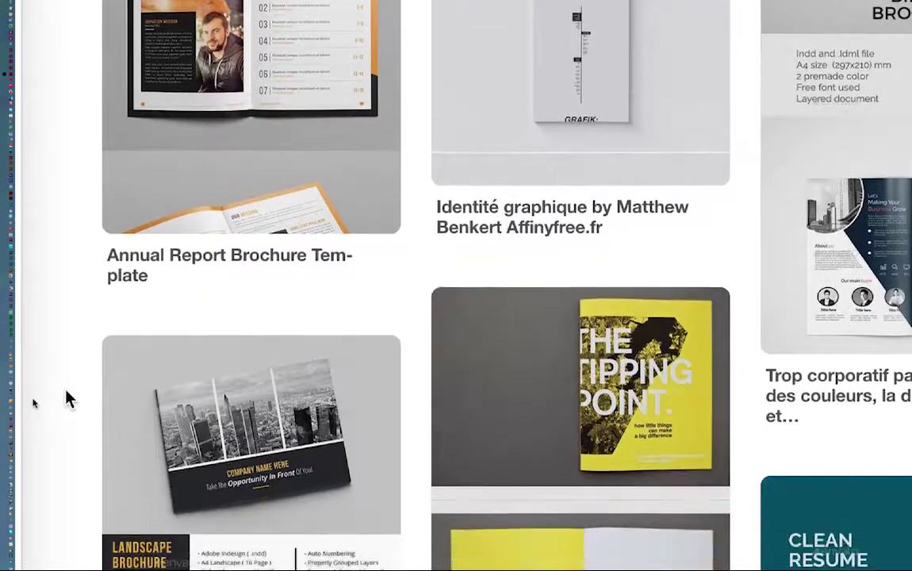
scroll(67, 399, down, 3)
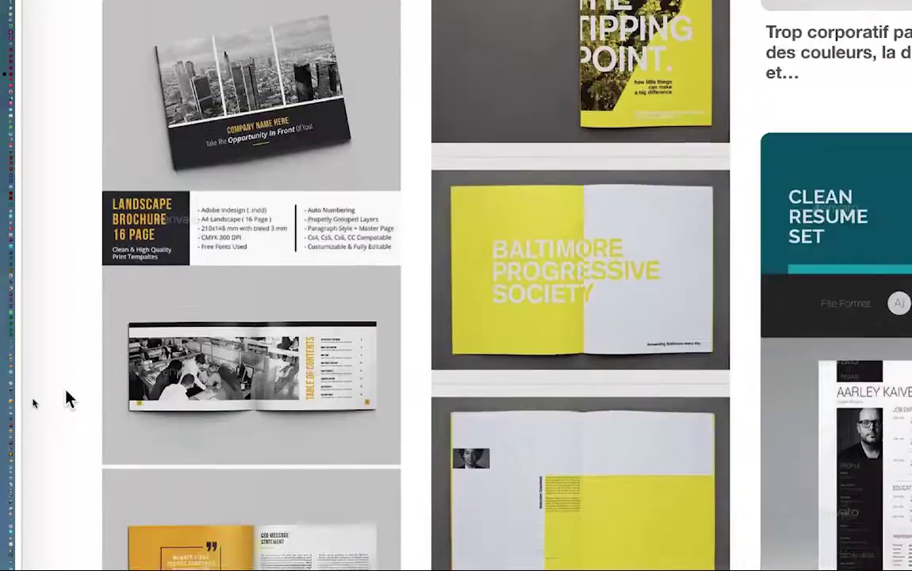
scroll(67, 399, down, 5)
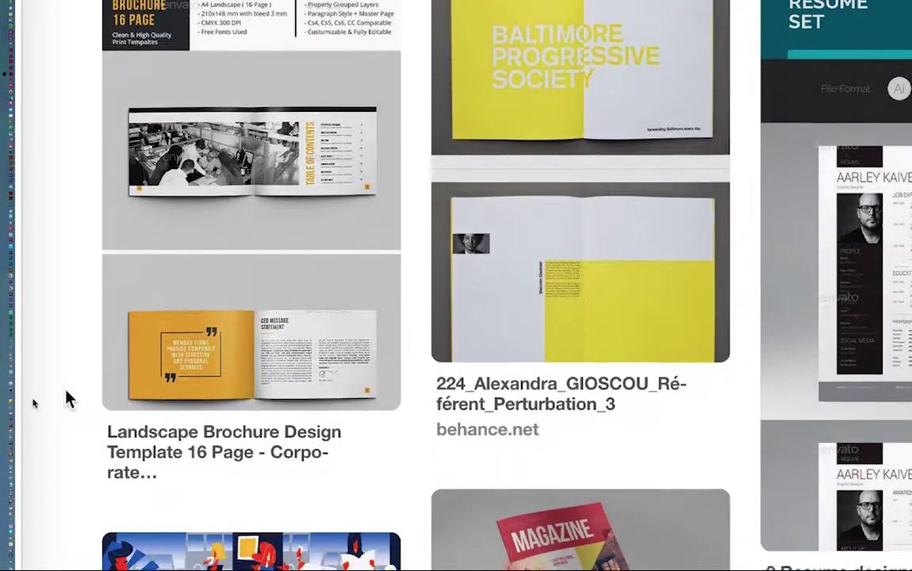
scroll(67, 399, down, 3)
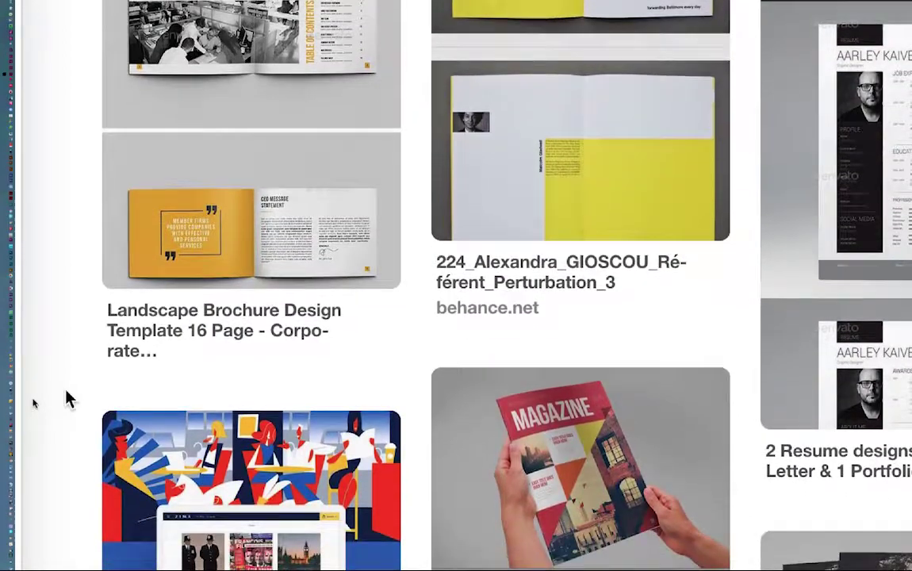
scroll(67, 399, down, 3)
scroll(71, 387, up, 8)
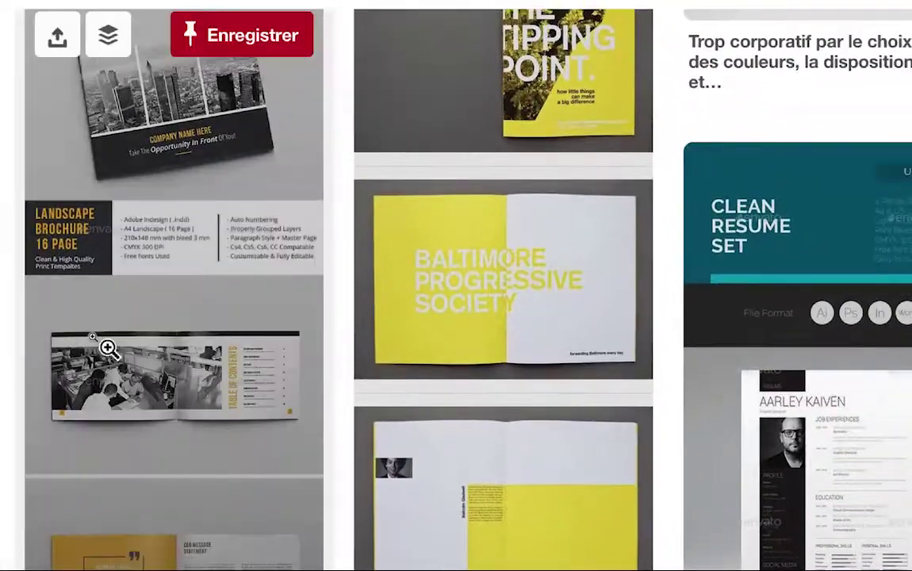
click(107, 347)
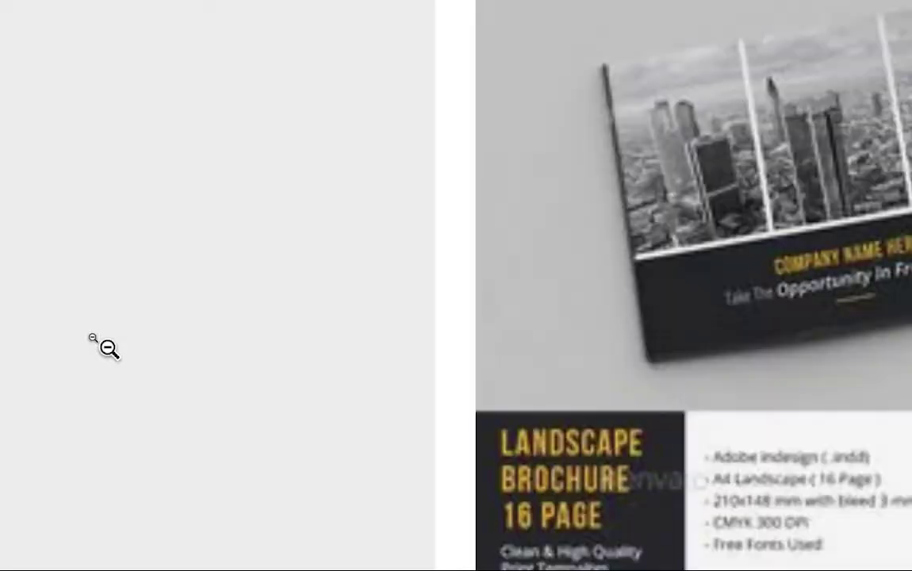
scroll(123, 335, down, 5)
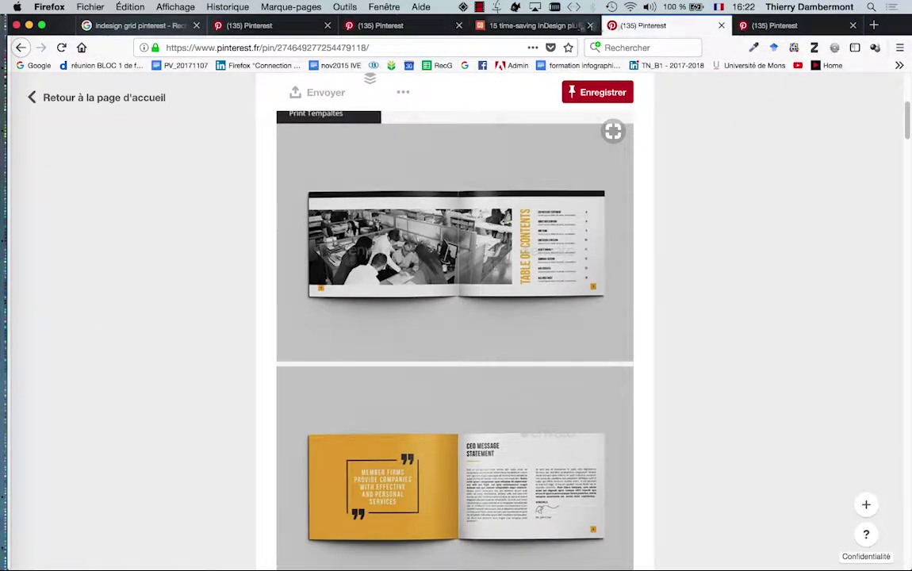
- Close the browser windows with the Pinterest and Google results and switch back to the effets-speciaux-03.indd document in InDesign
click(530, 25)
click(302, 28)
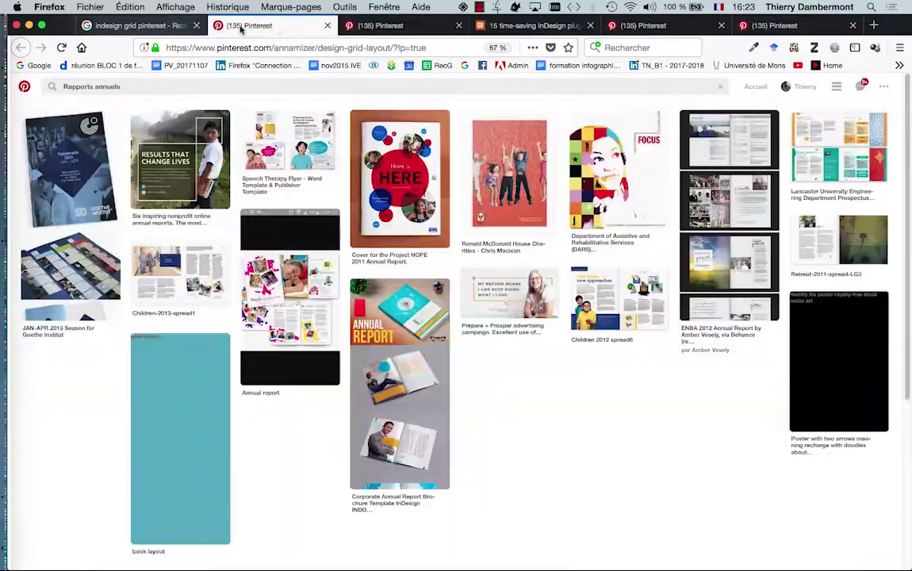
click(139, 26)
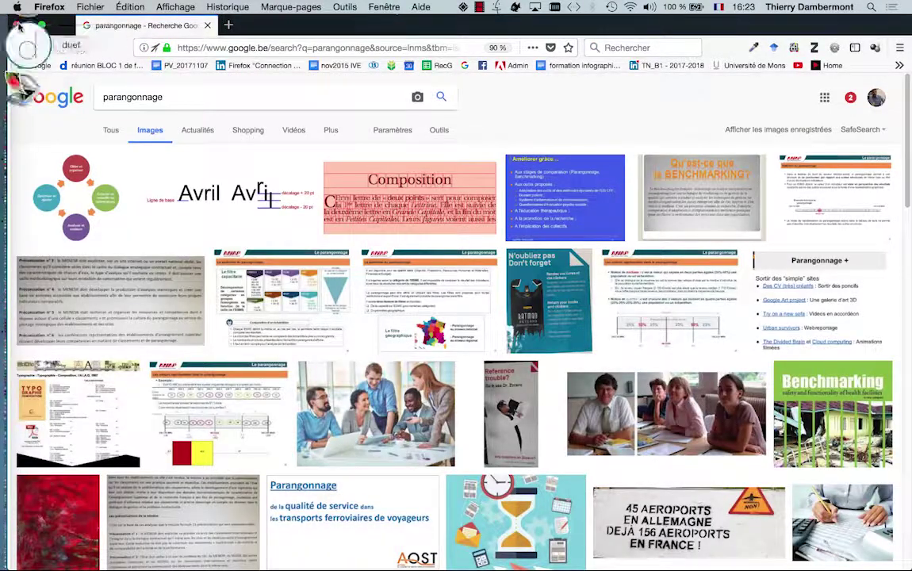
click(17, 25)
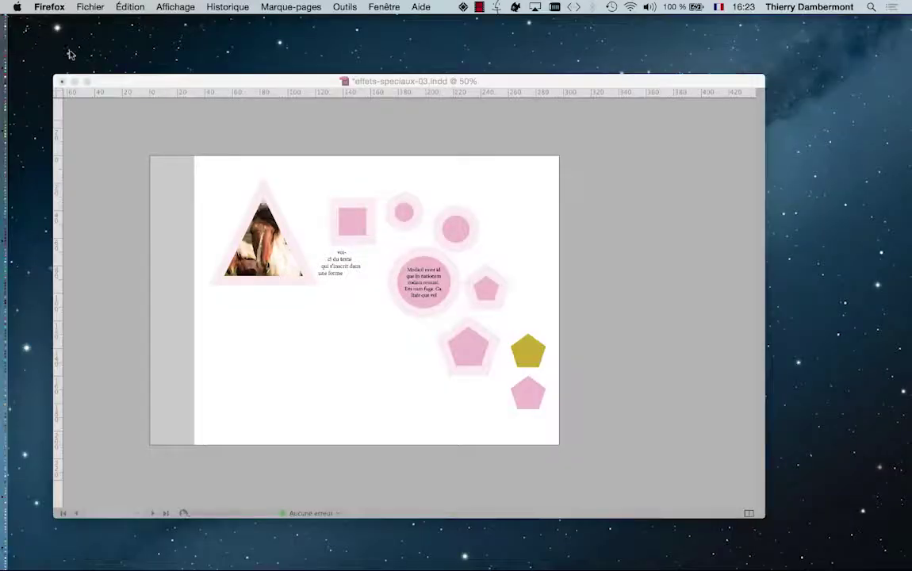
click(111, 89)
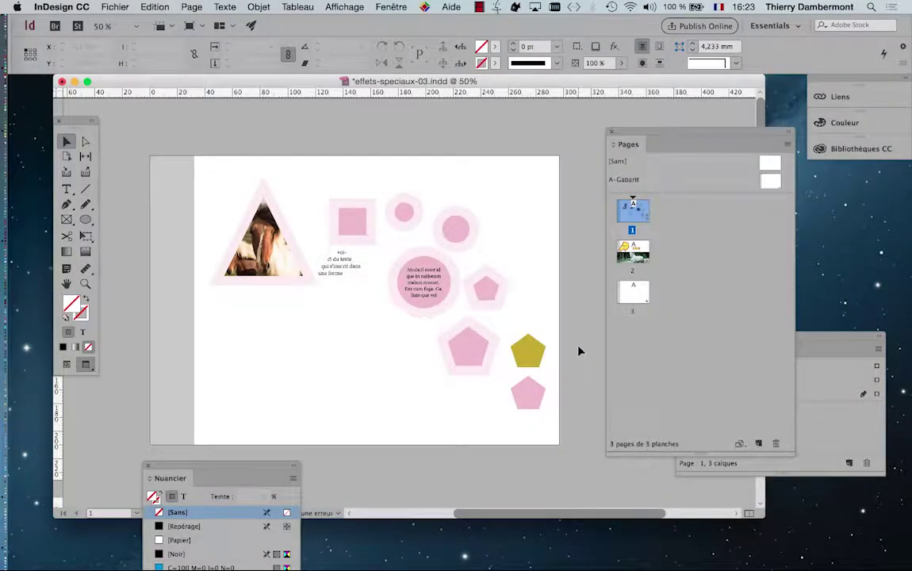